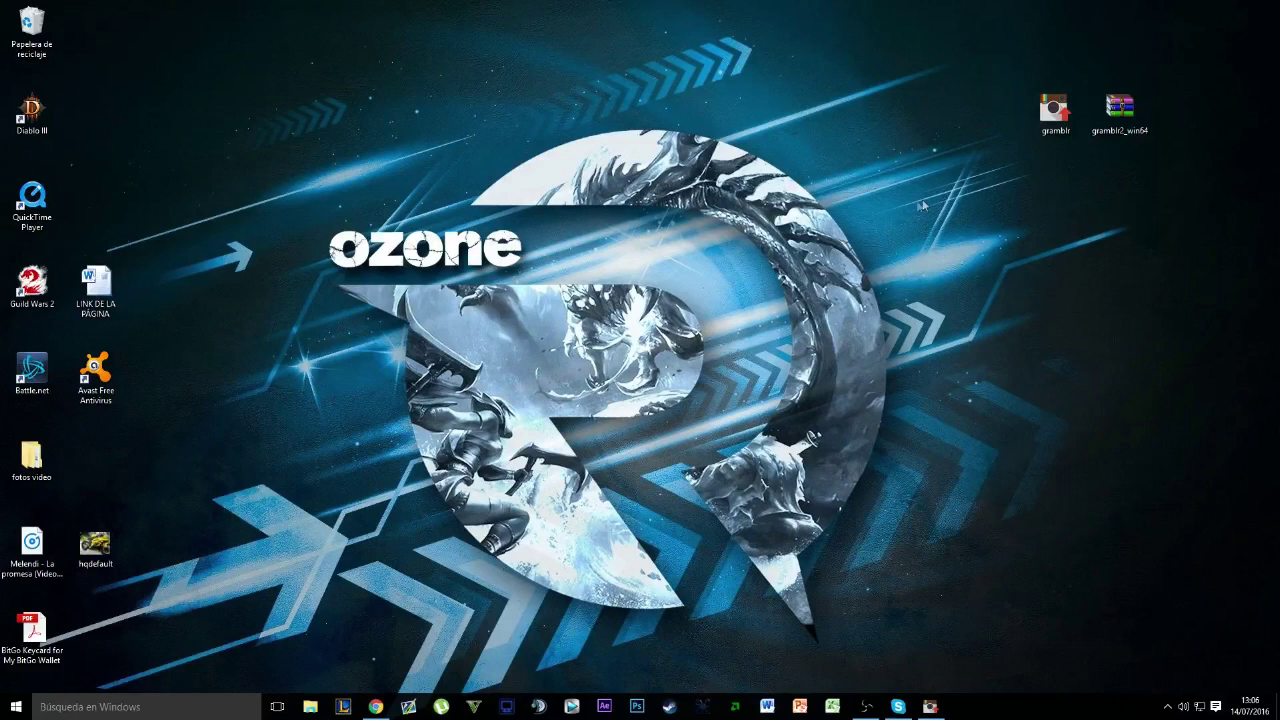
Switch to Chrome and view the Gramblr uploader download page and its address, gramblr.com/uploader/#home.
click(376, 707)
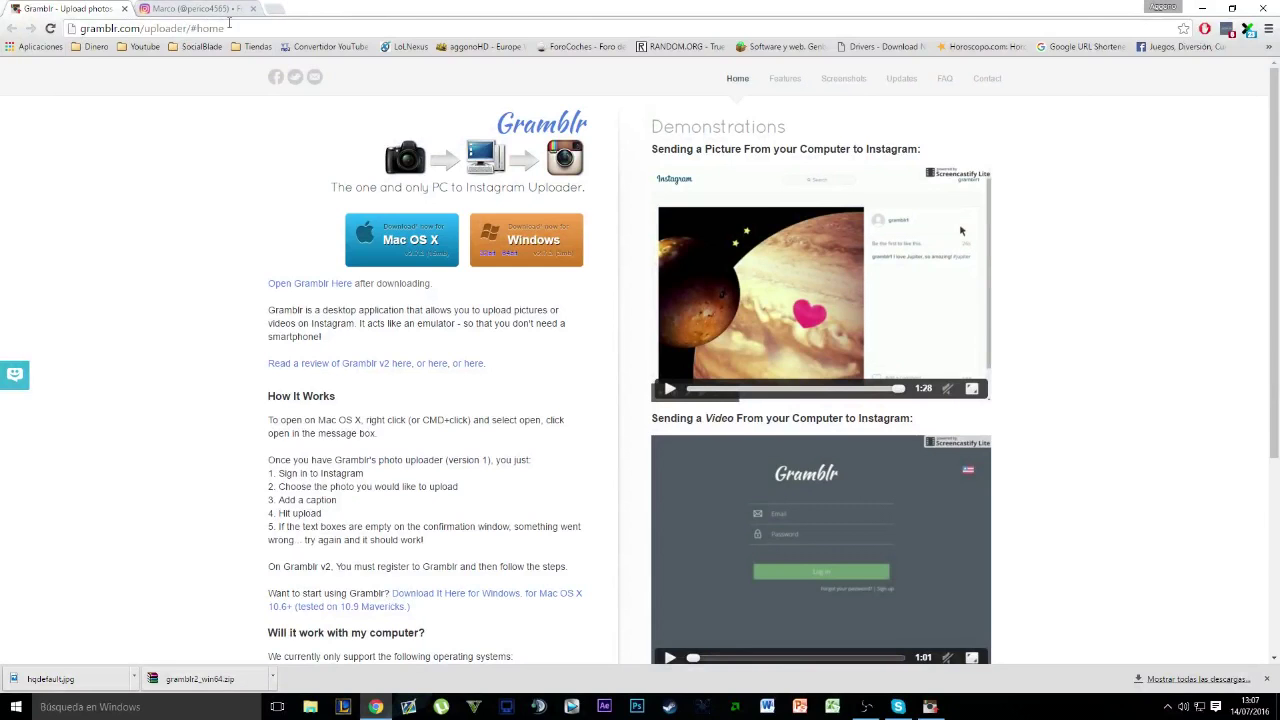
click(222, 28)
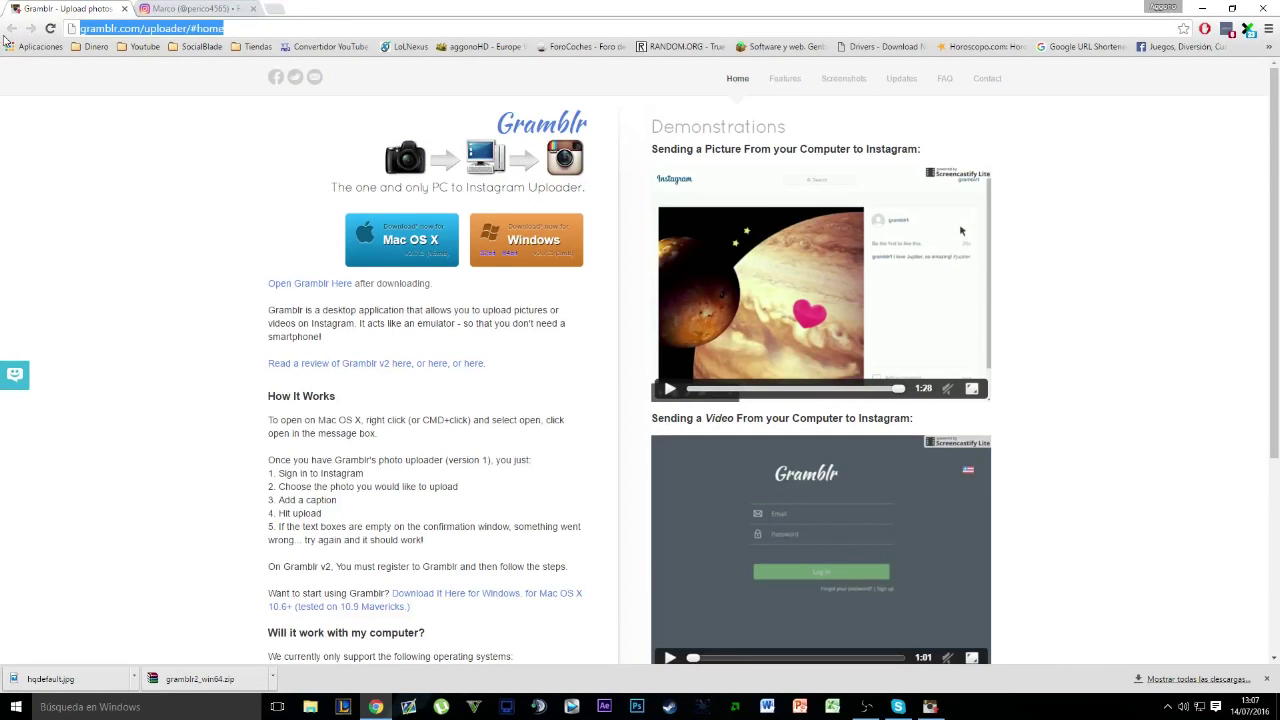
click(88, 143)
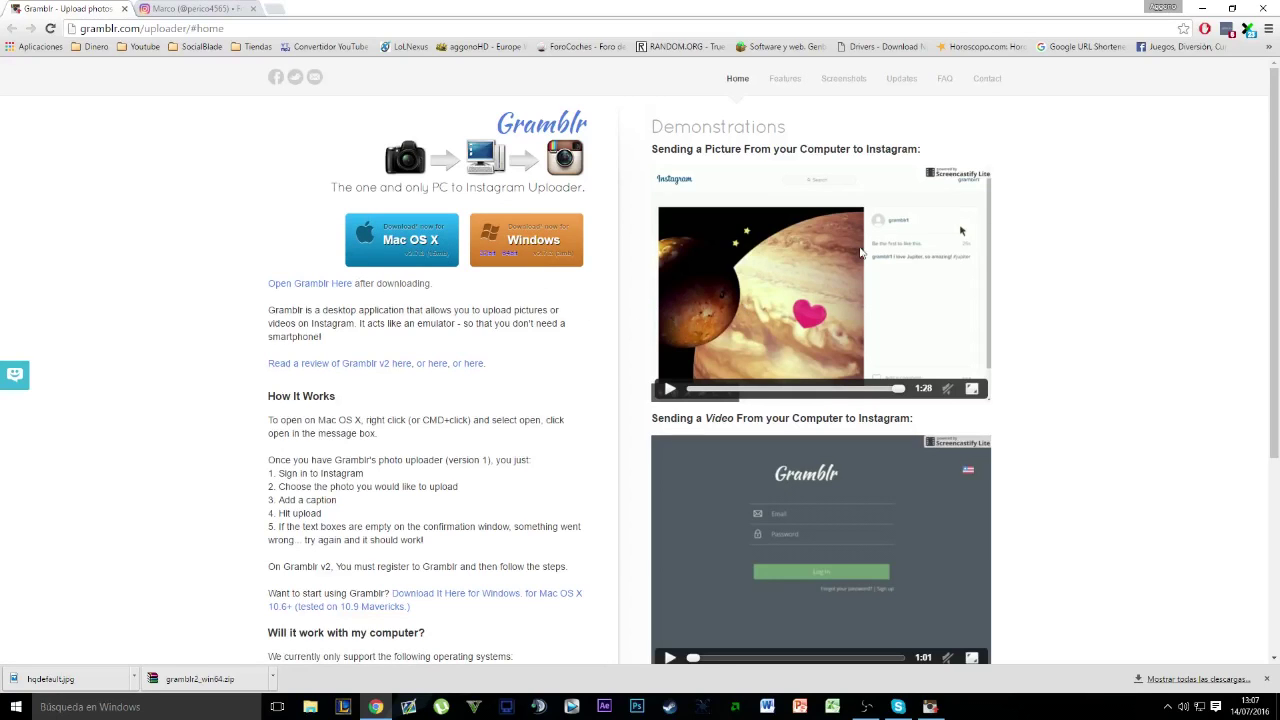
click(376, 708)
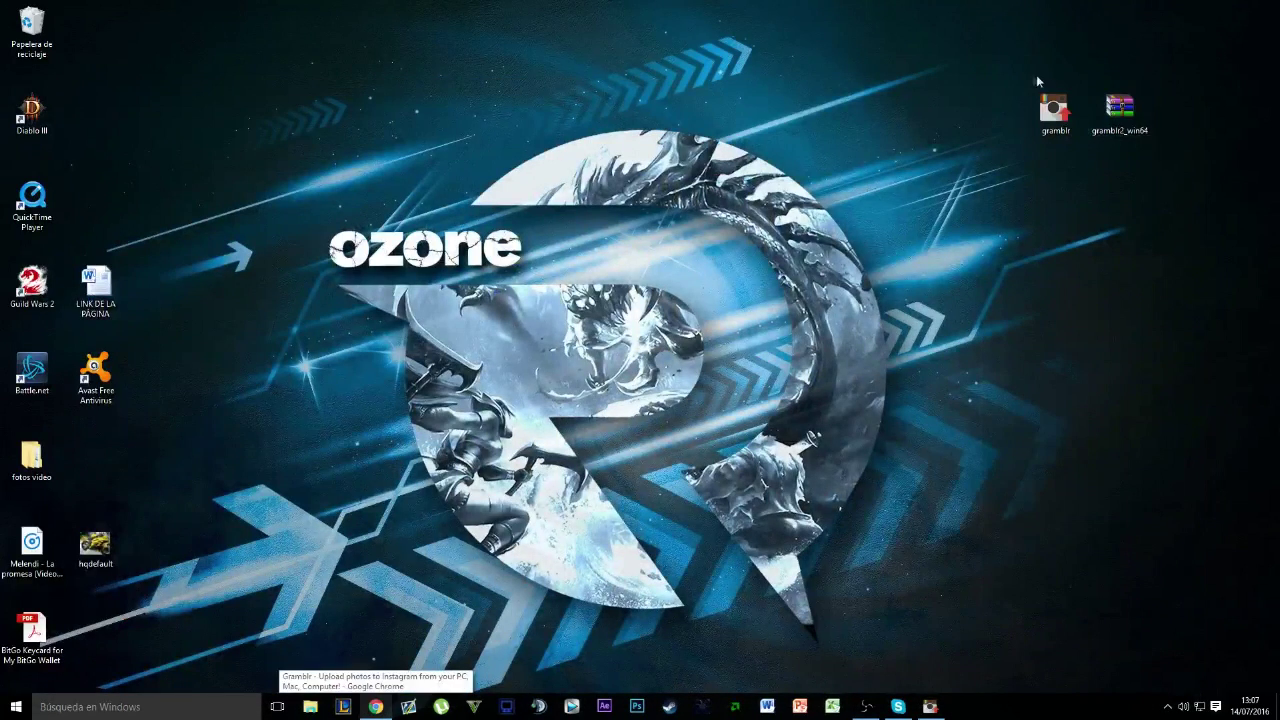
Inspect the contents of the gramblr2_win64 archive on the desktop, select gramblr.exe in it, and close the archive.
drag(1008, 77, 1127, 111)
click(1127, 111)
drag(1117, 30, 1132, 128)
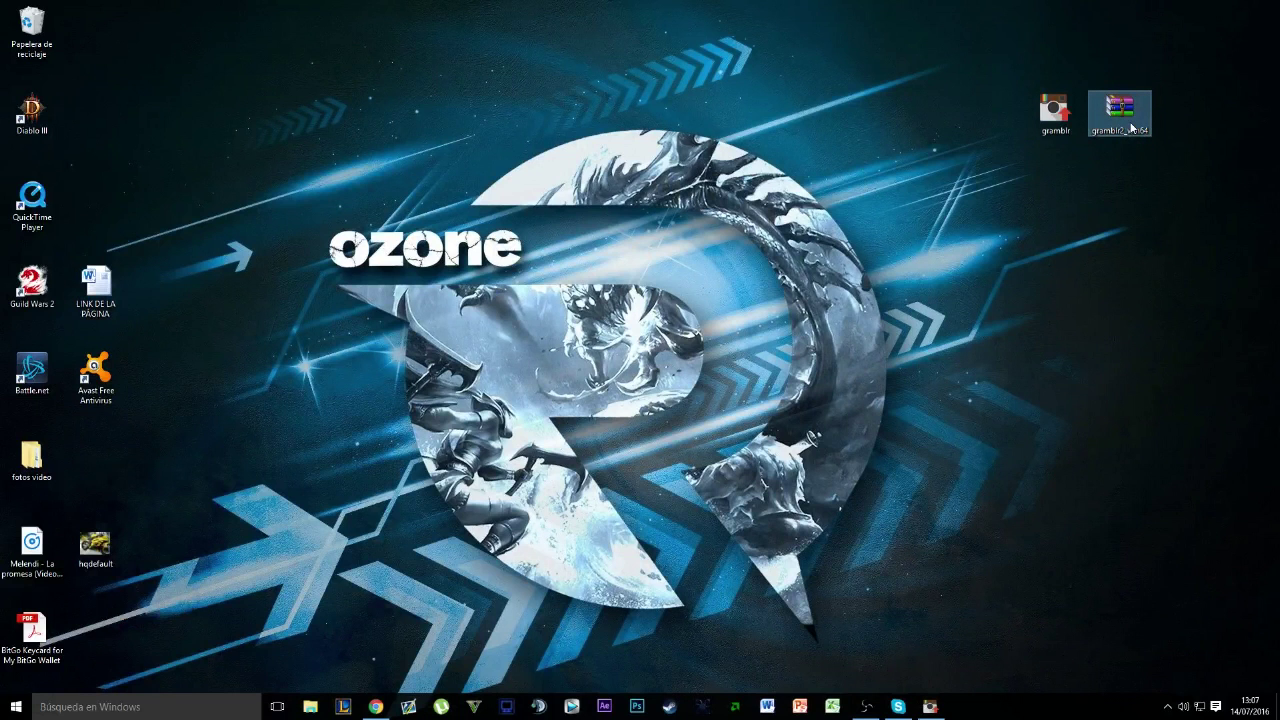
double_click(1132, 114)
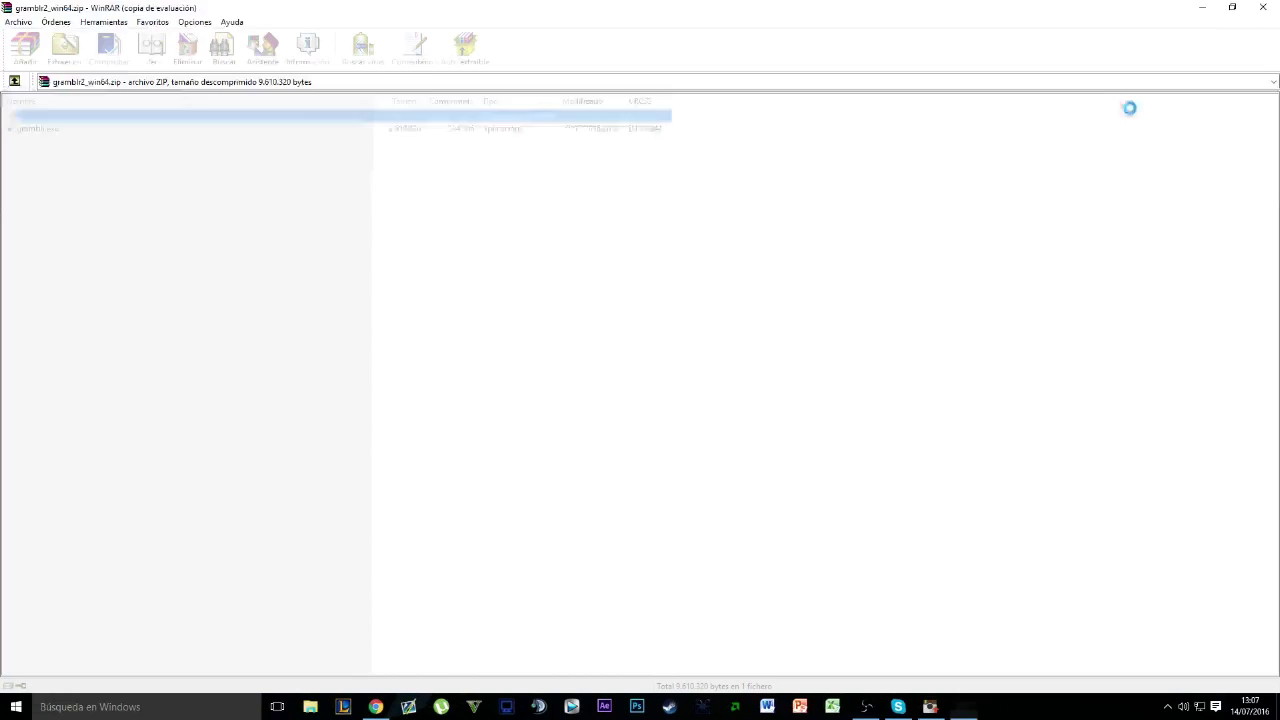
click(872, 140)
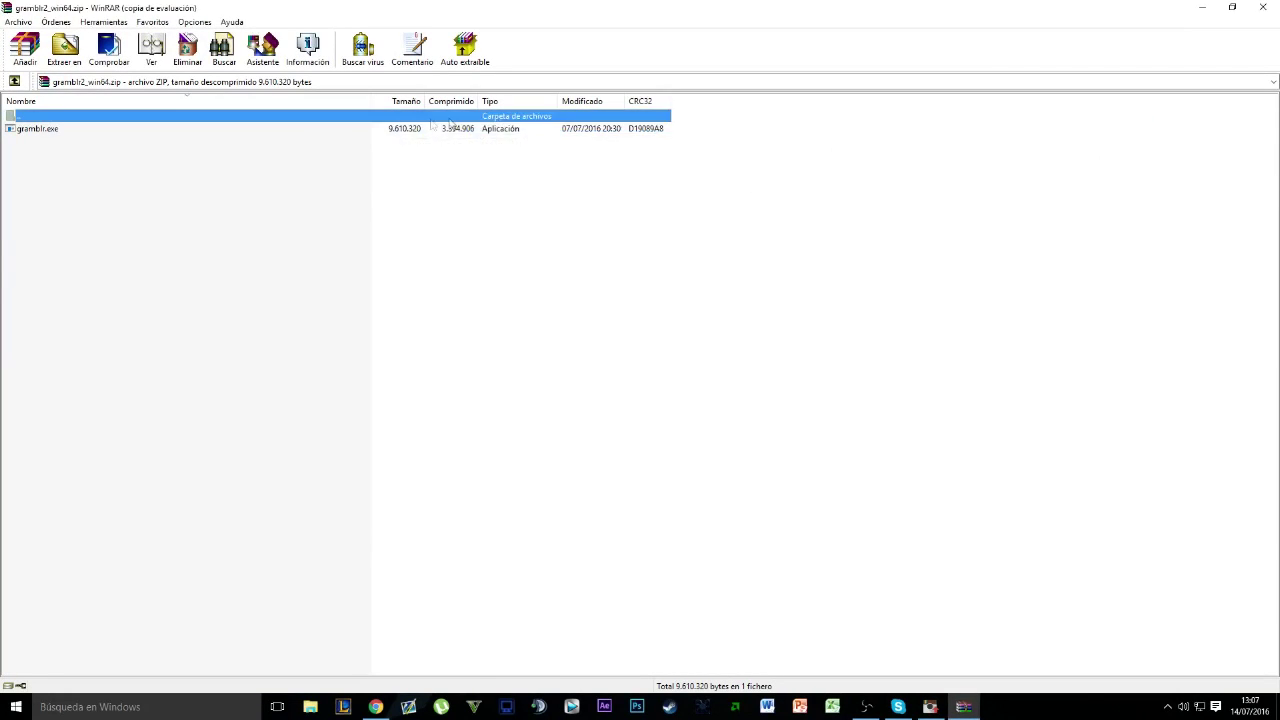
click(45, 131)
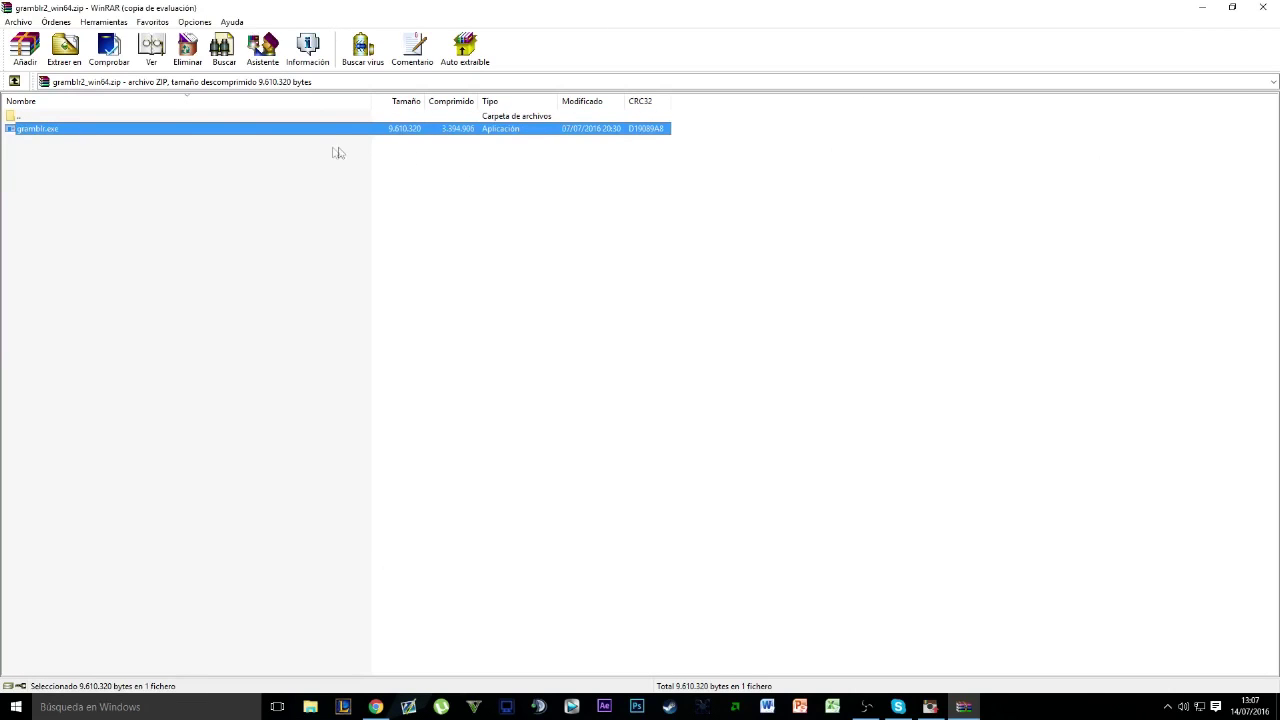
click(1266, 8)
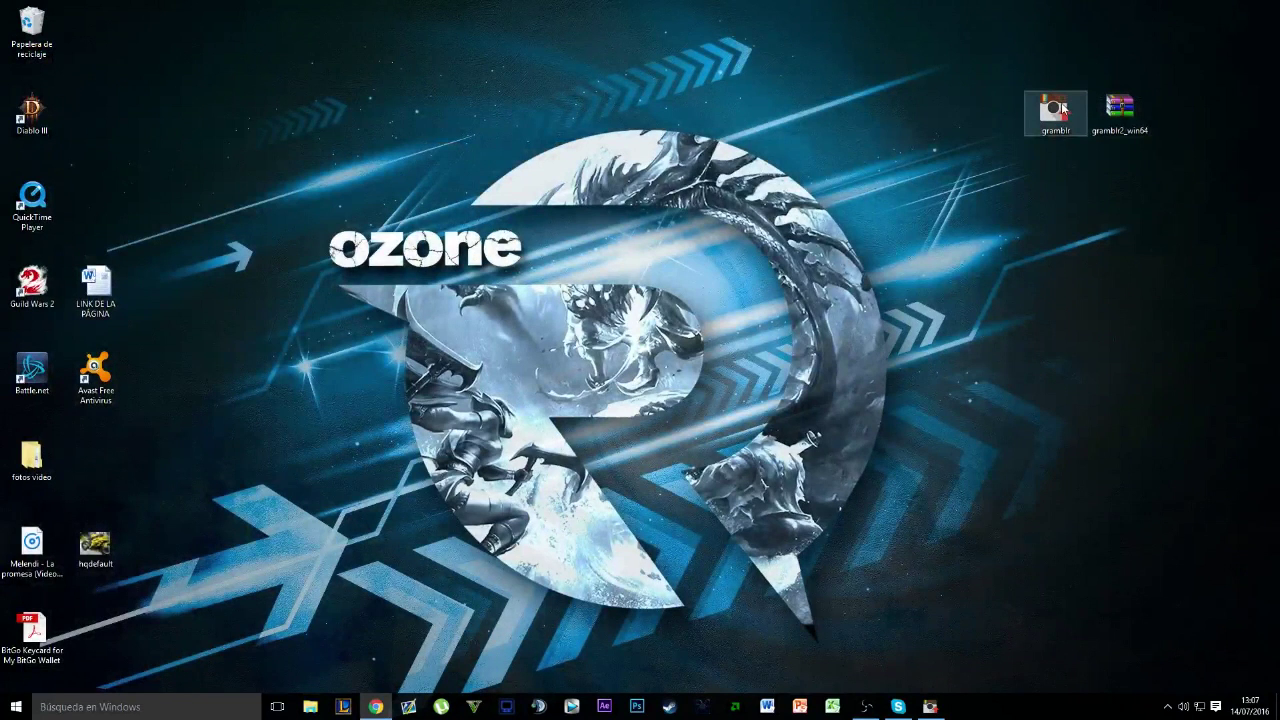
Bring up the Gramblr application's registration window.
drag(1024, 35, 1060, 150)
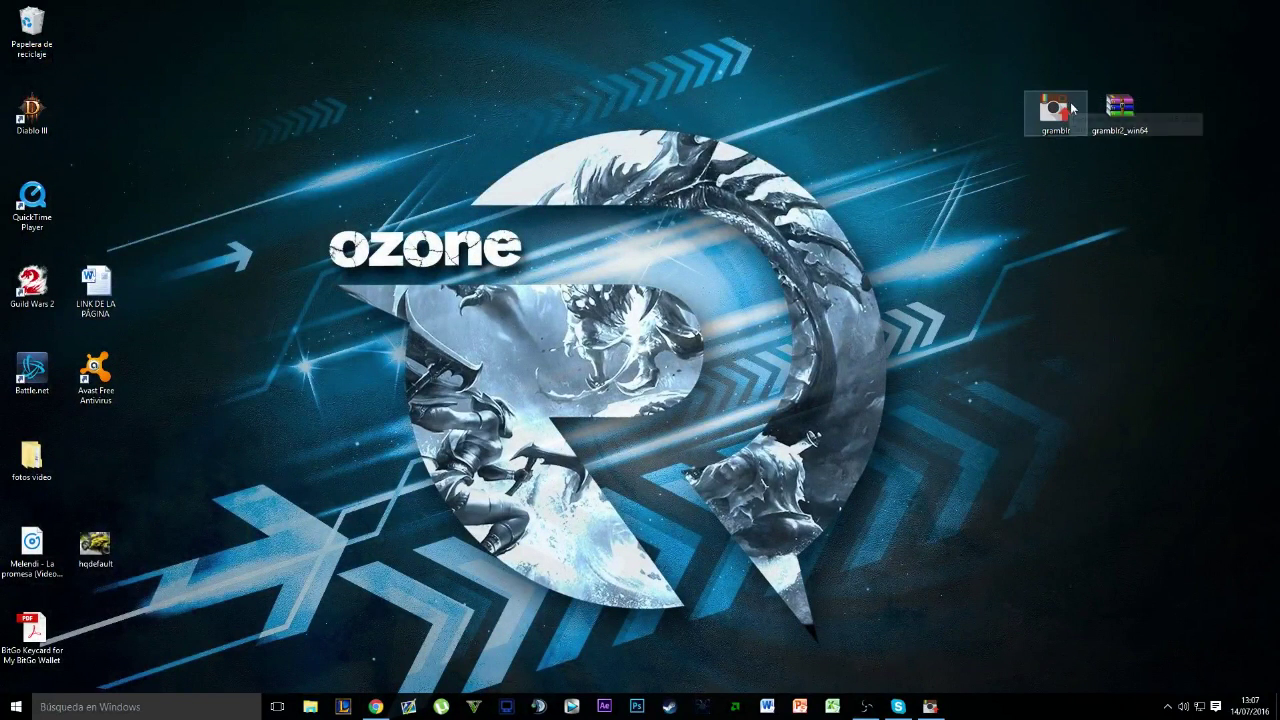
click(1023, 472)
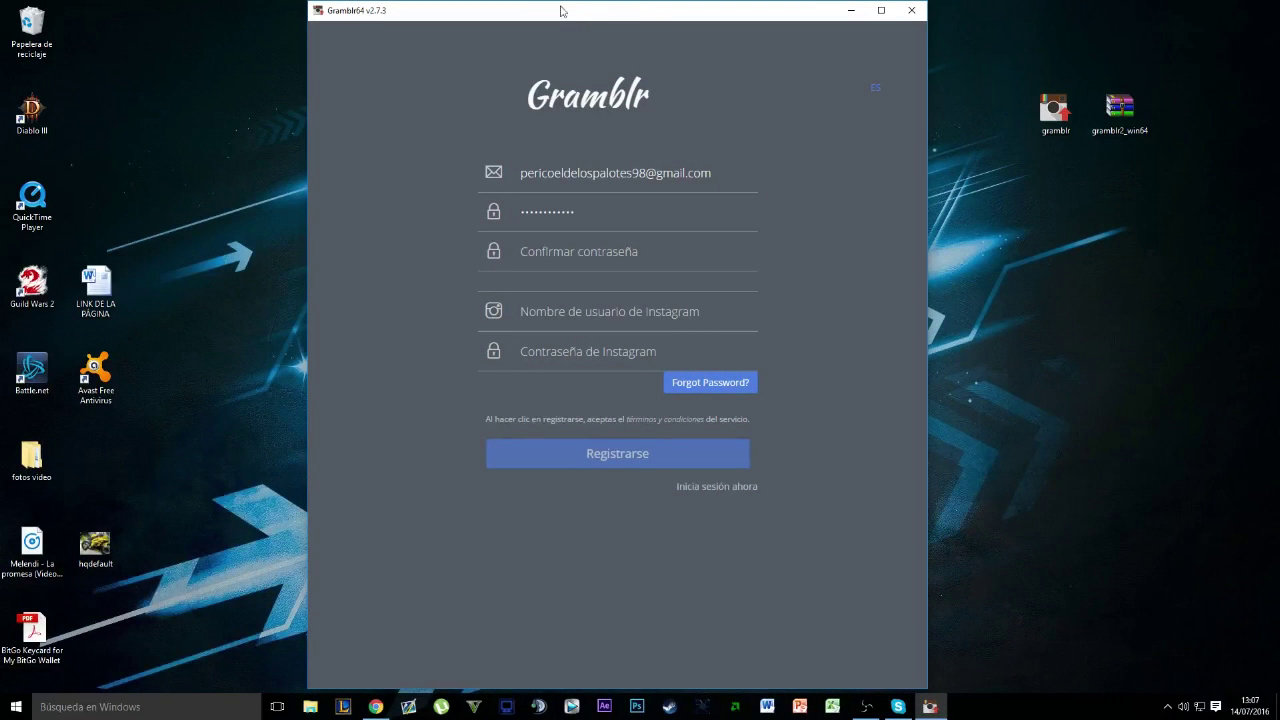
drag(555, 16, 552, 16)
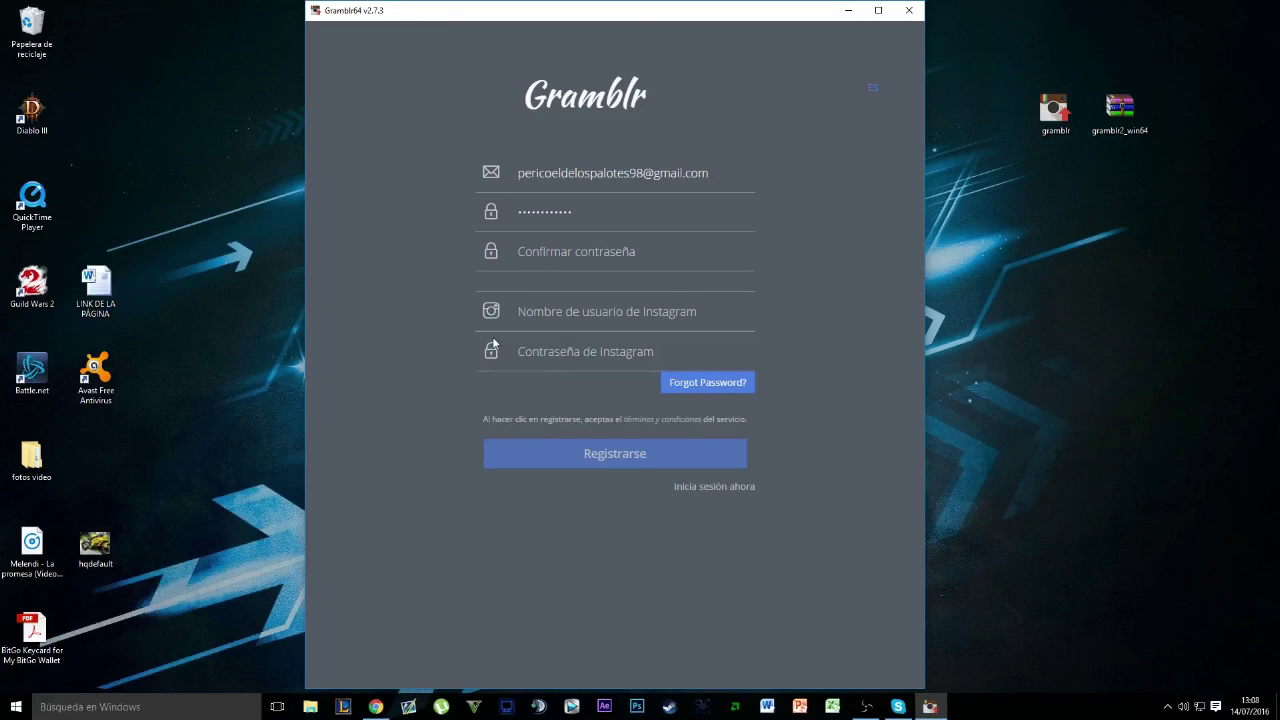
Change from the registration form to the login form and sign in with the pre-filled e-mail and password.
mouse_move(504, 186)
click(378, 122)
click(733, 488)
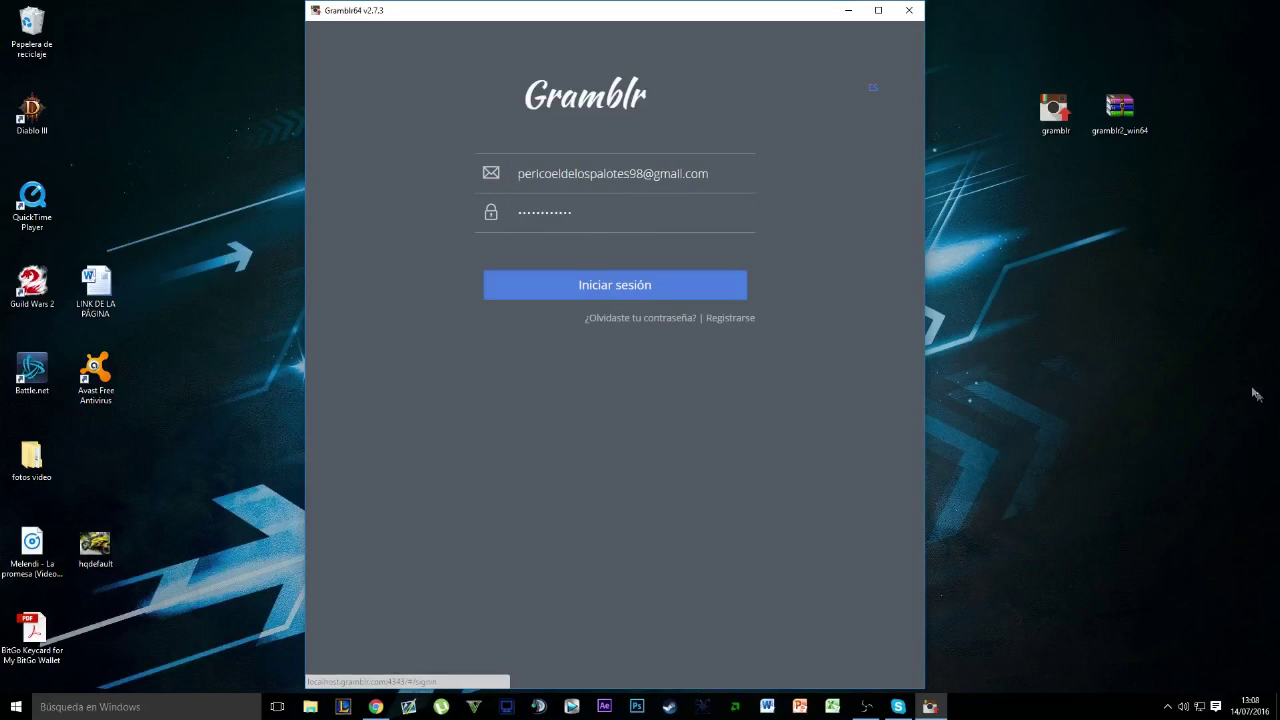
click(637, 290)
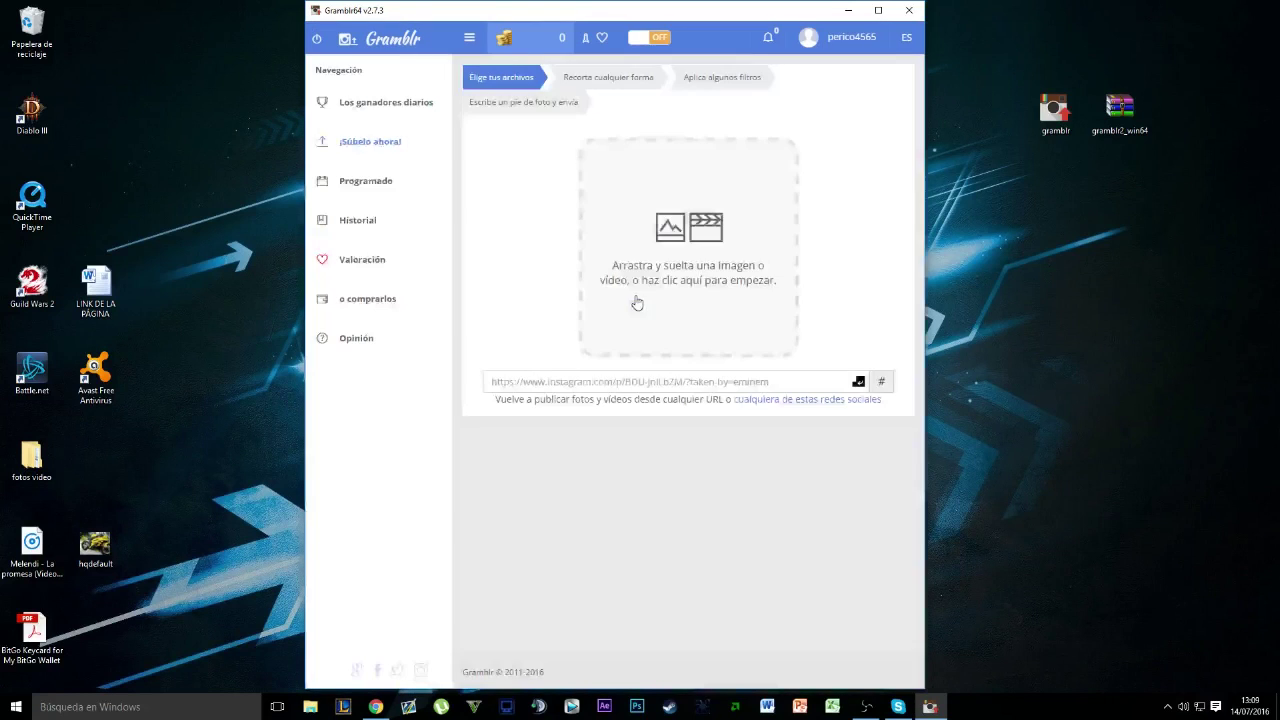
View the signed-in account's Instagram profile in Chrome and close the duplicate profile tab.
drag(660, 13, 680, 16)
click(850, 46)
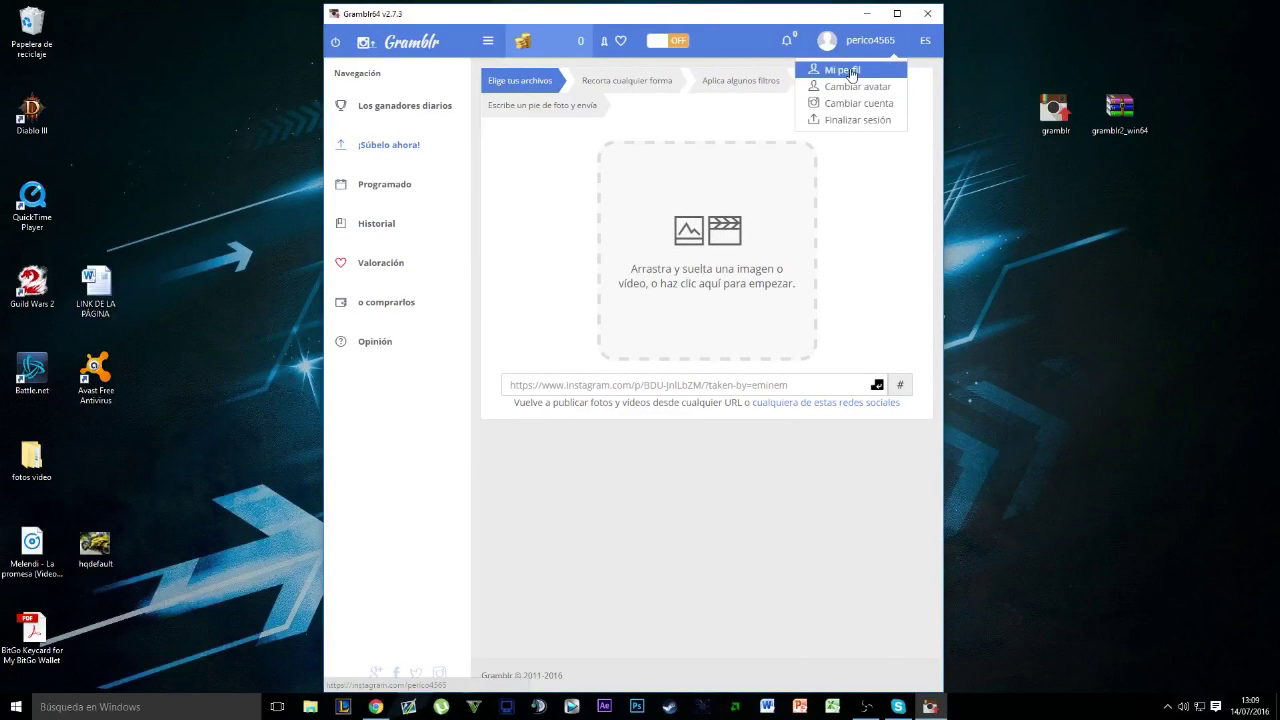
click(851, 75)
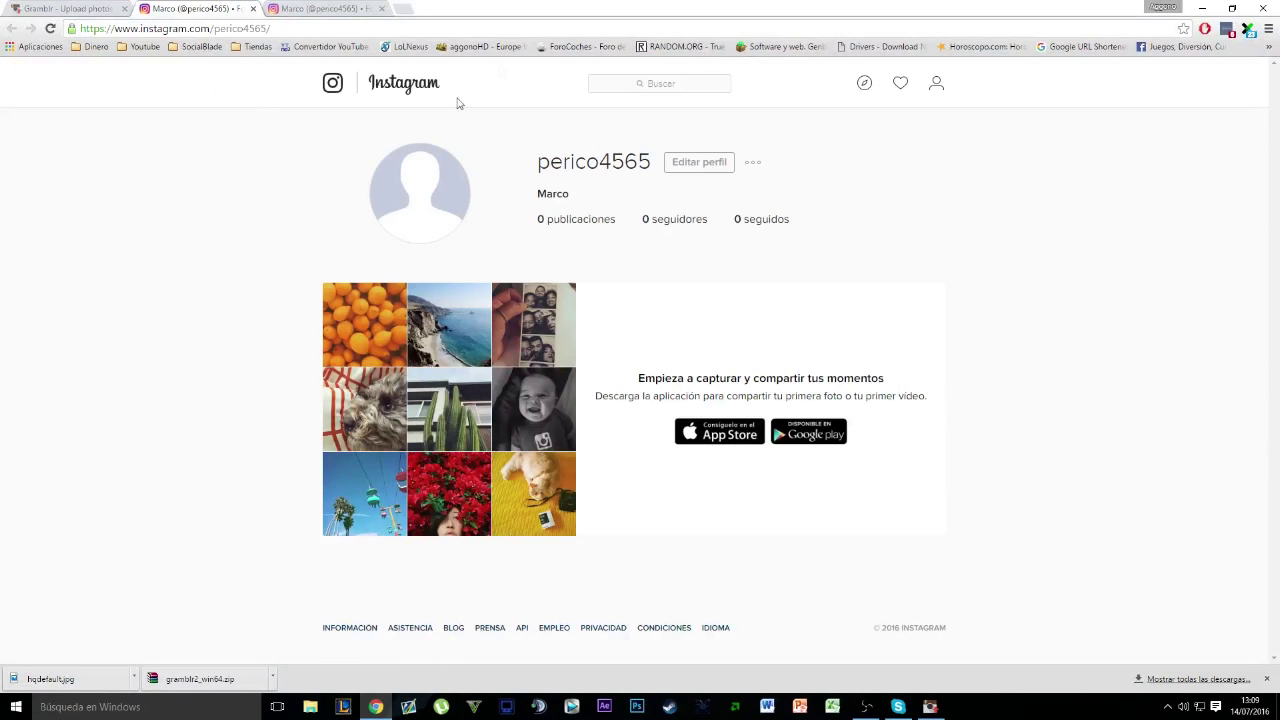
click(341, 8)
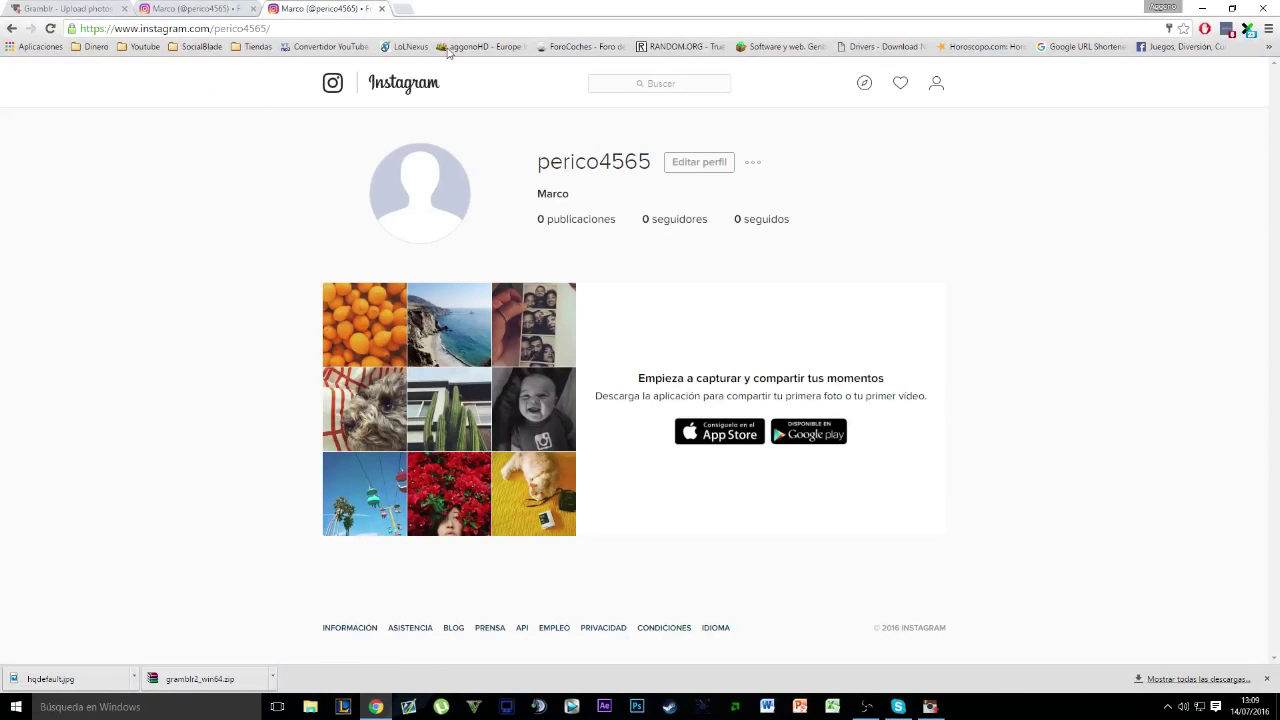
click(381, 8)
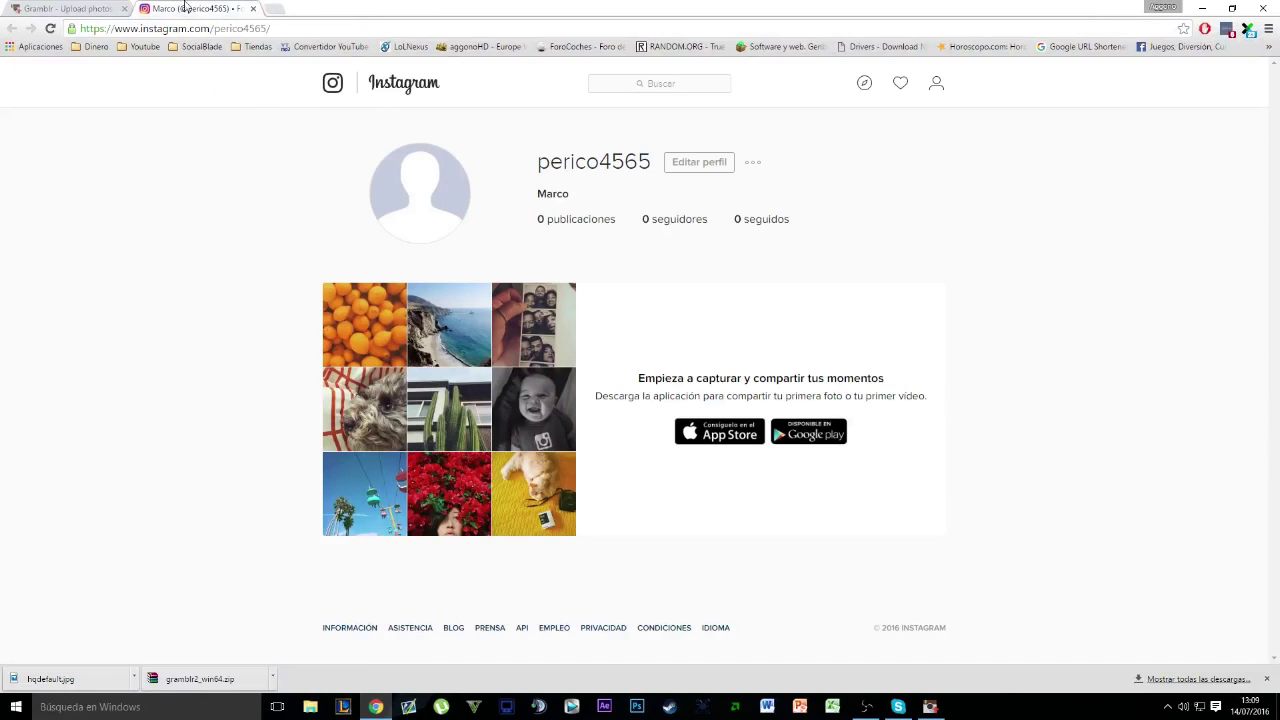
drag(534, 158, 620, 168)
click(557, 178)
Switch back to Gramblr, load the hqdefault picture from the Escritorio folder, and save it uncropped.
click(930, 706)
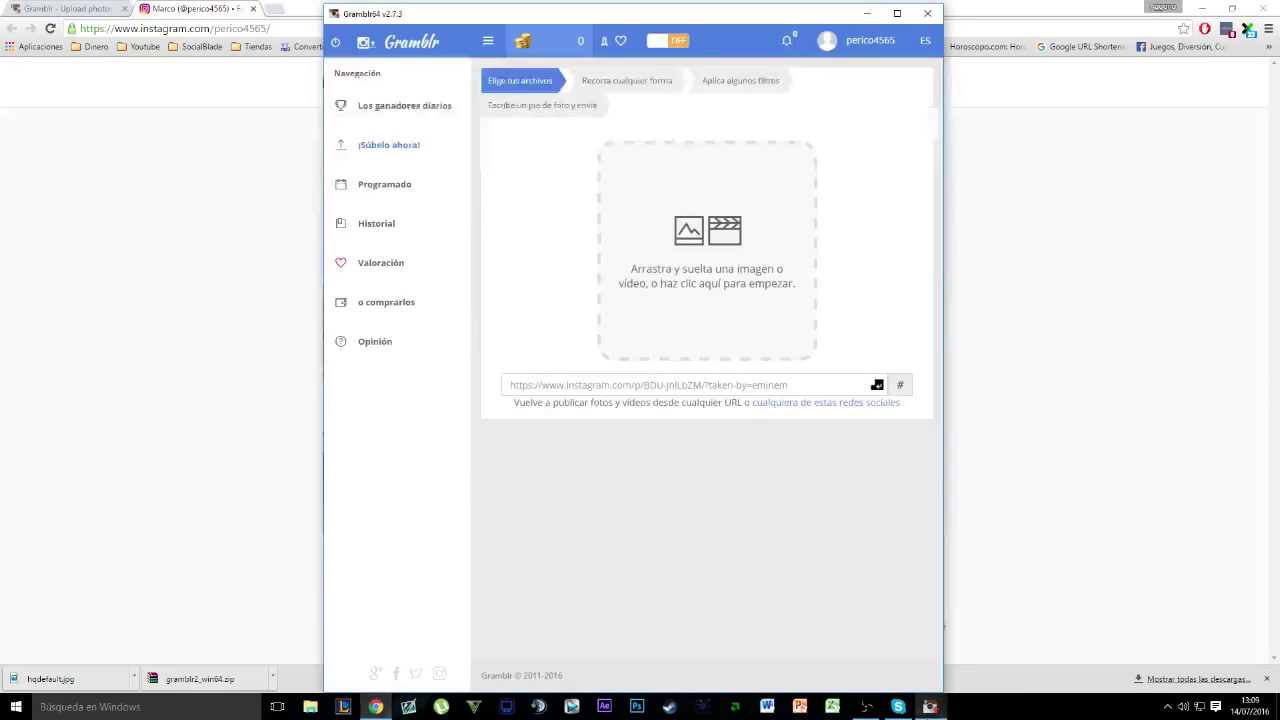
drag(661, 20, 675, 20)
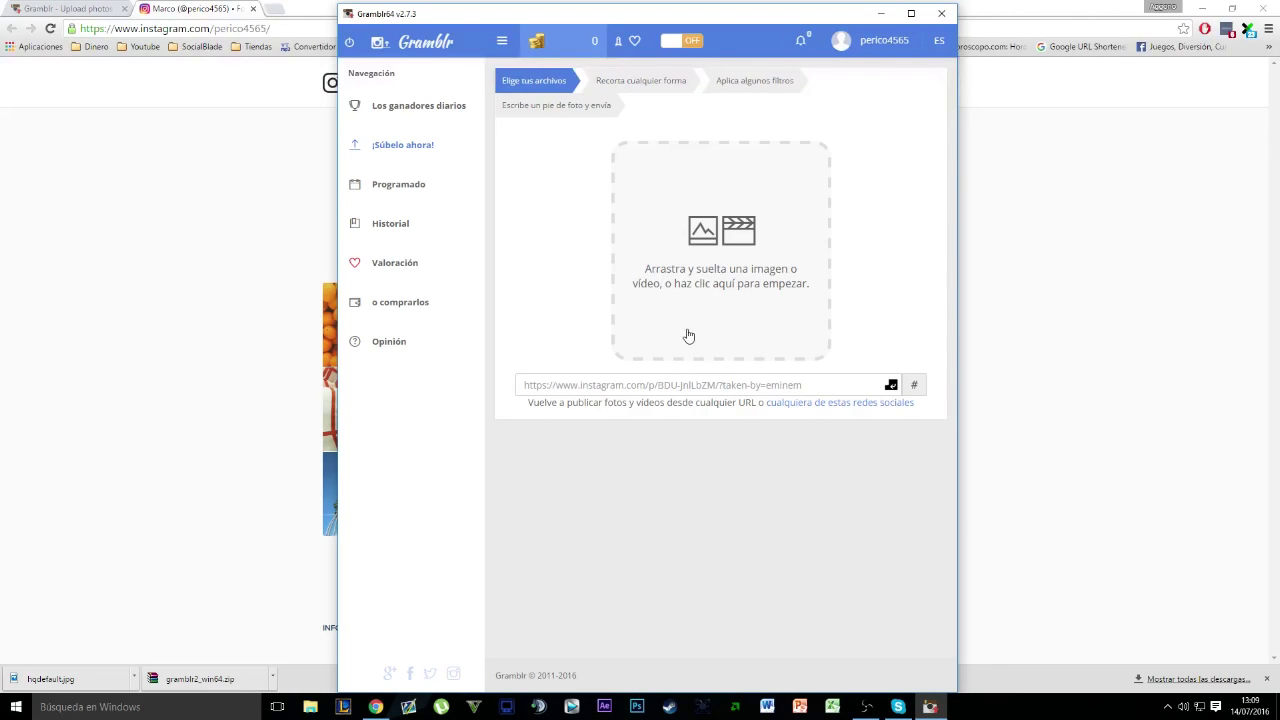
click(718, 261)
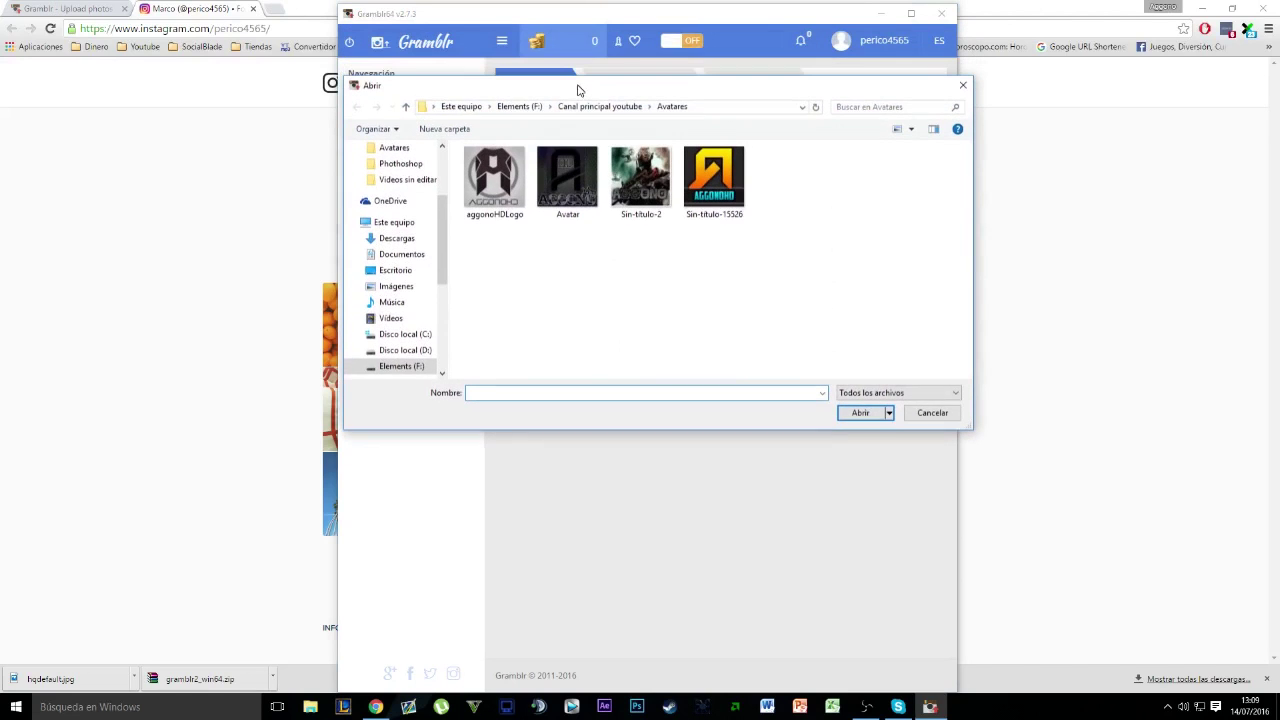
scroll(395, 200, up, 3)
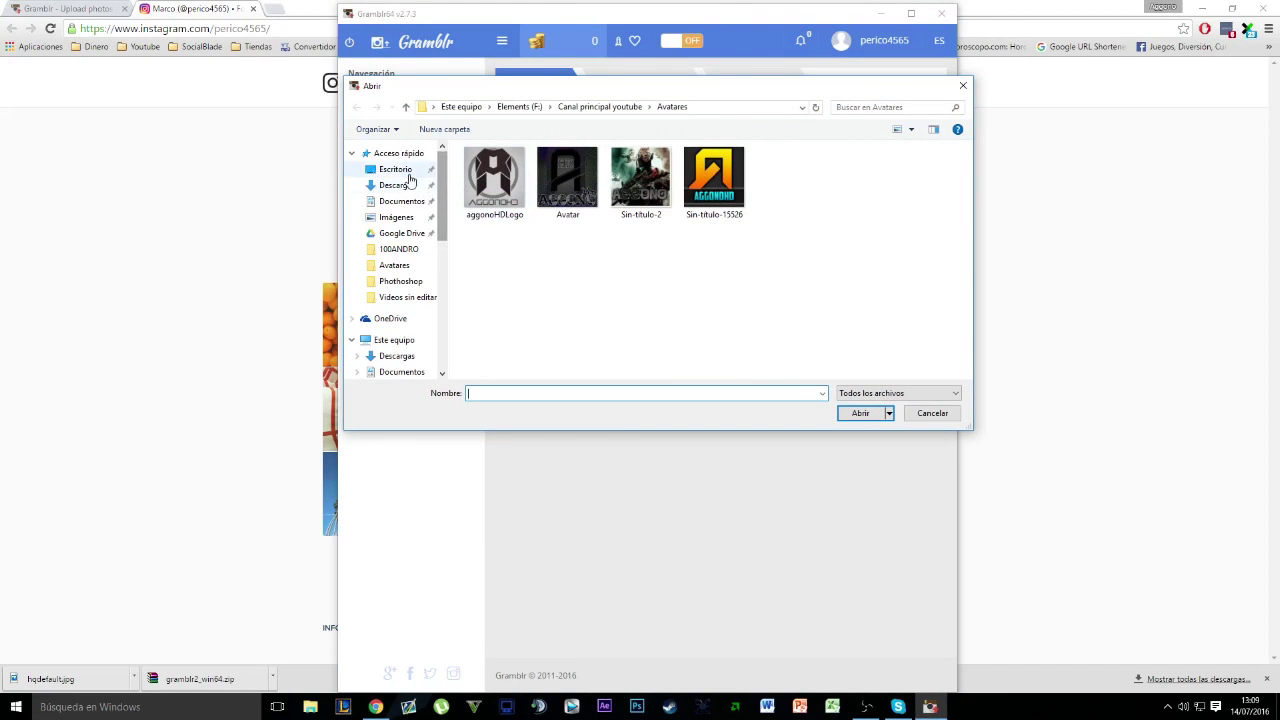
click(395, 169)
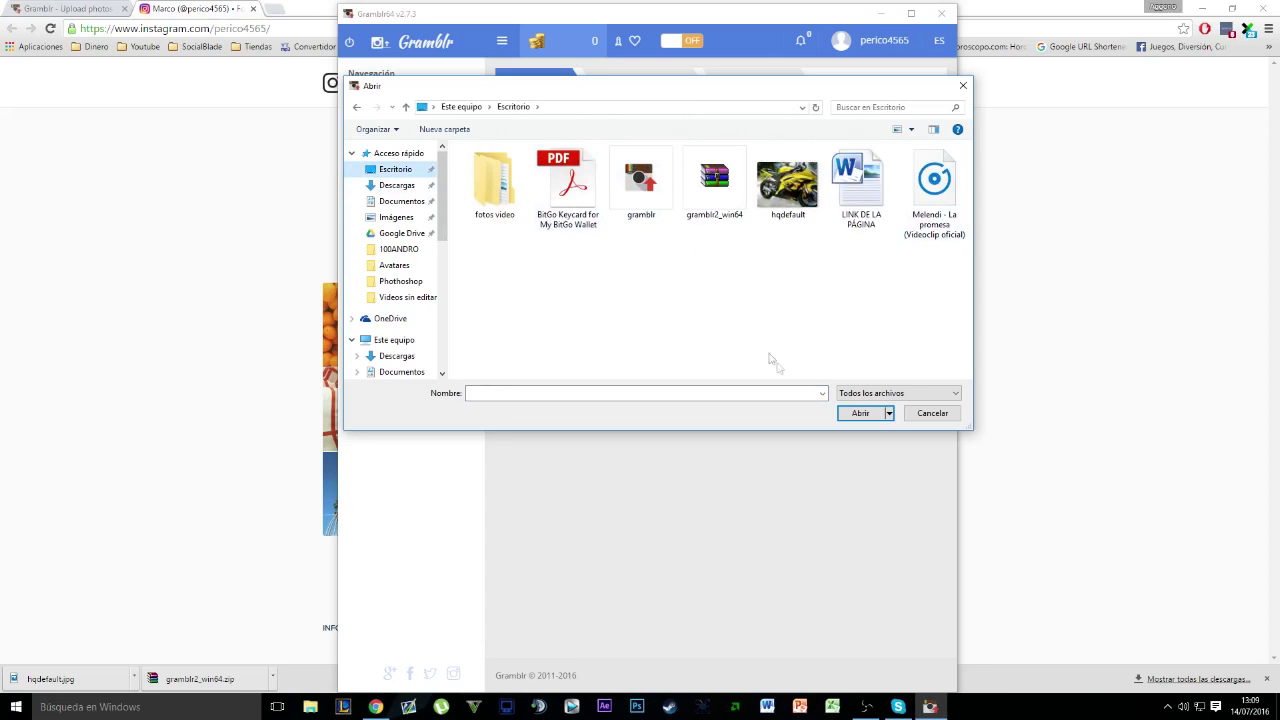
click(776, 215)
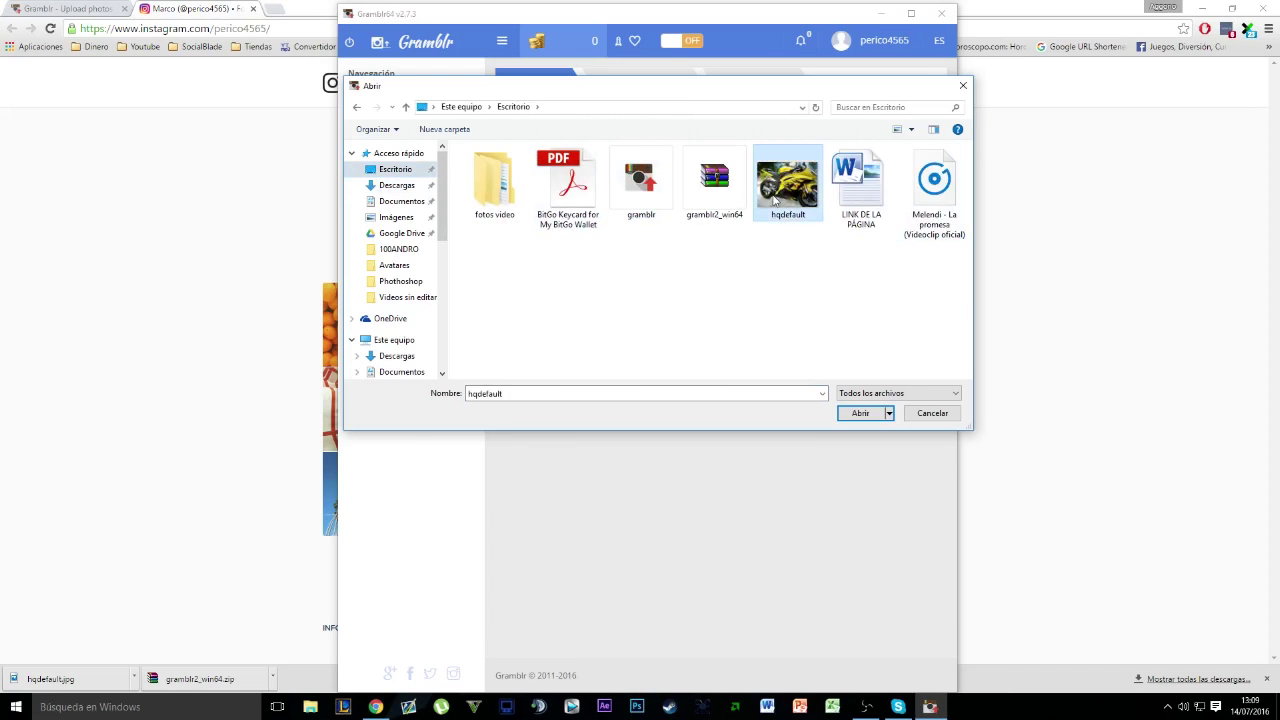
click(859, 413)
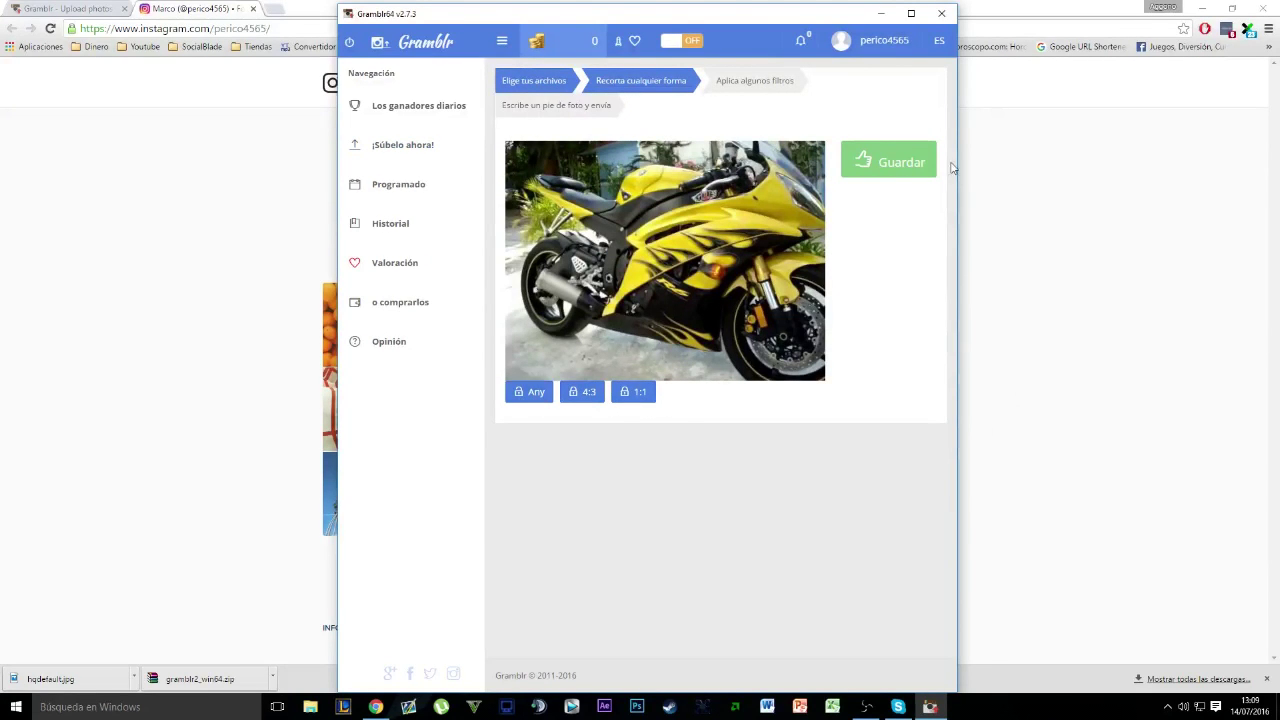
click(880, 162)
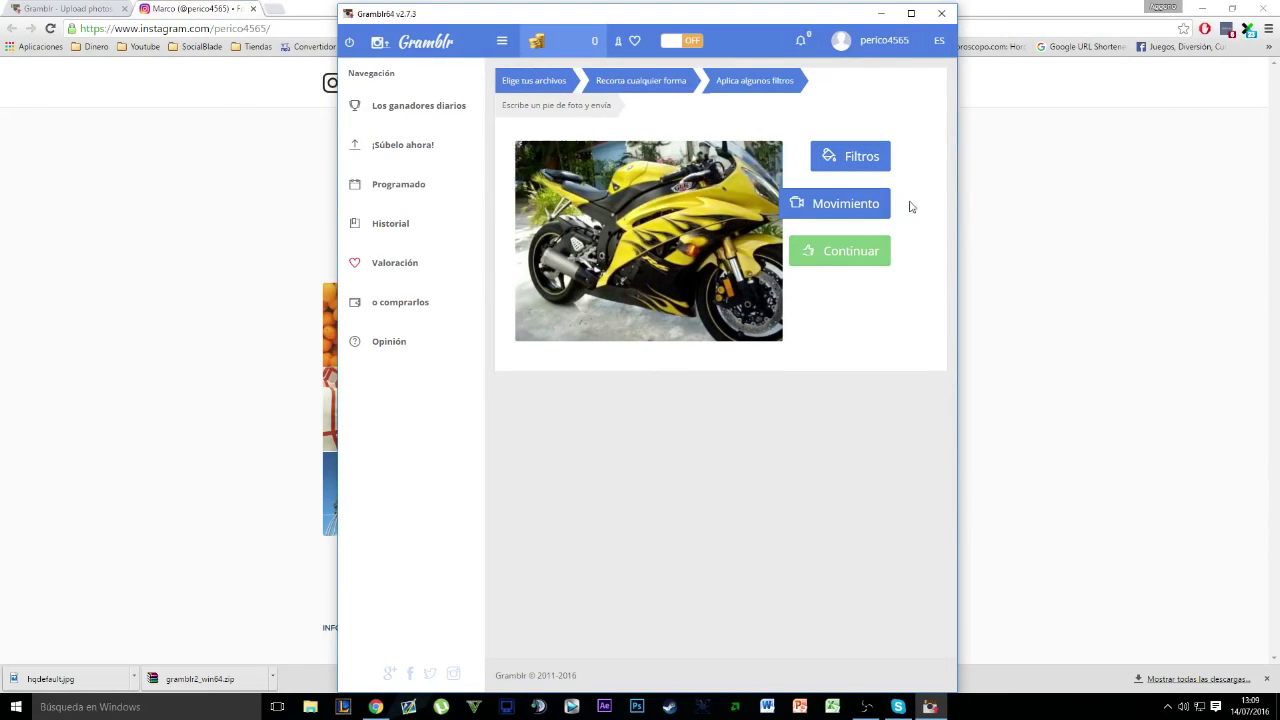
Open the photo editor and add the mustache sticker from the Original set, enlarged and slightly tilted below the motorcycle.
click(850, 156)
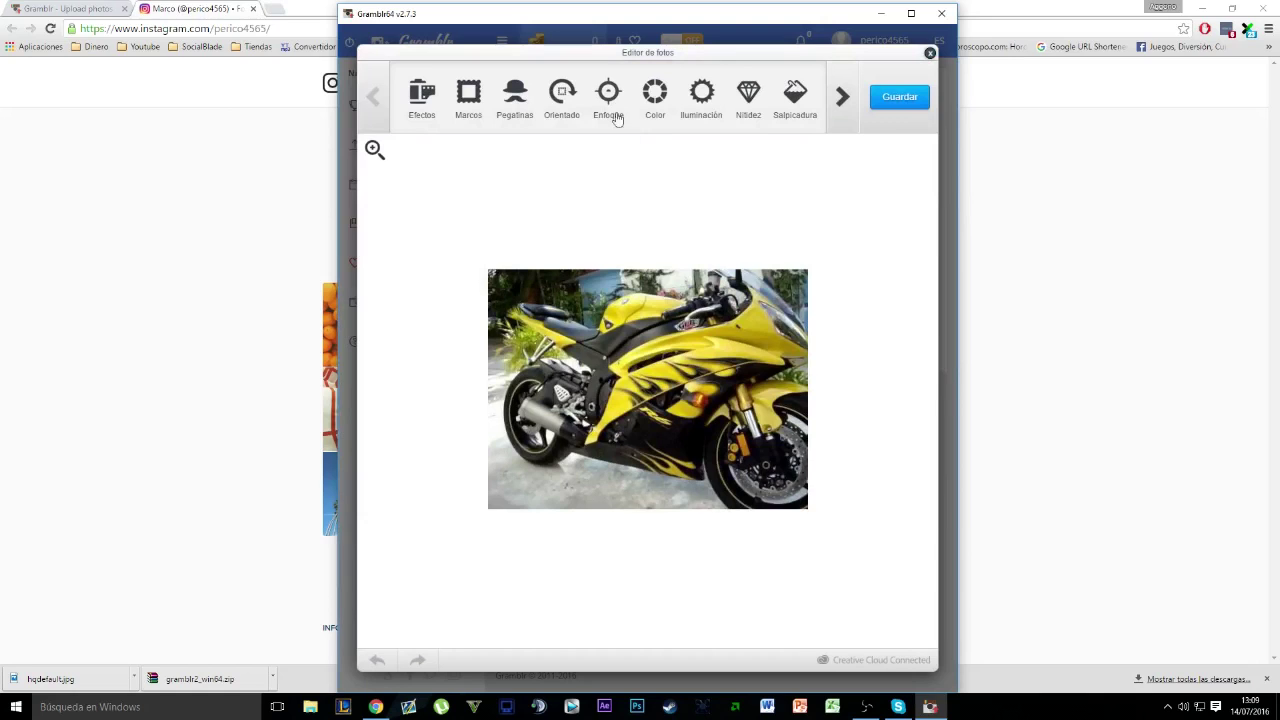
click(514, 90)
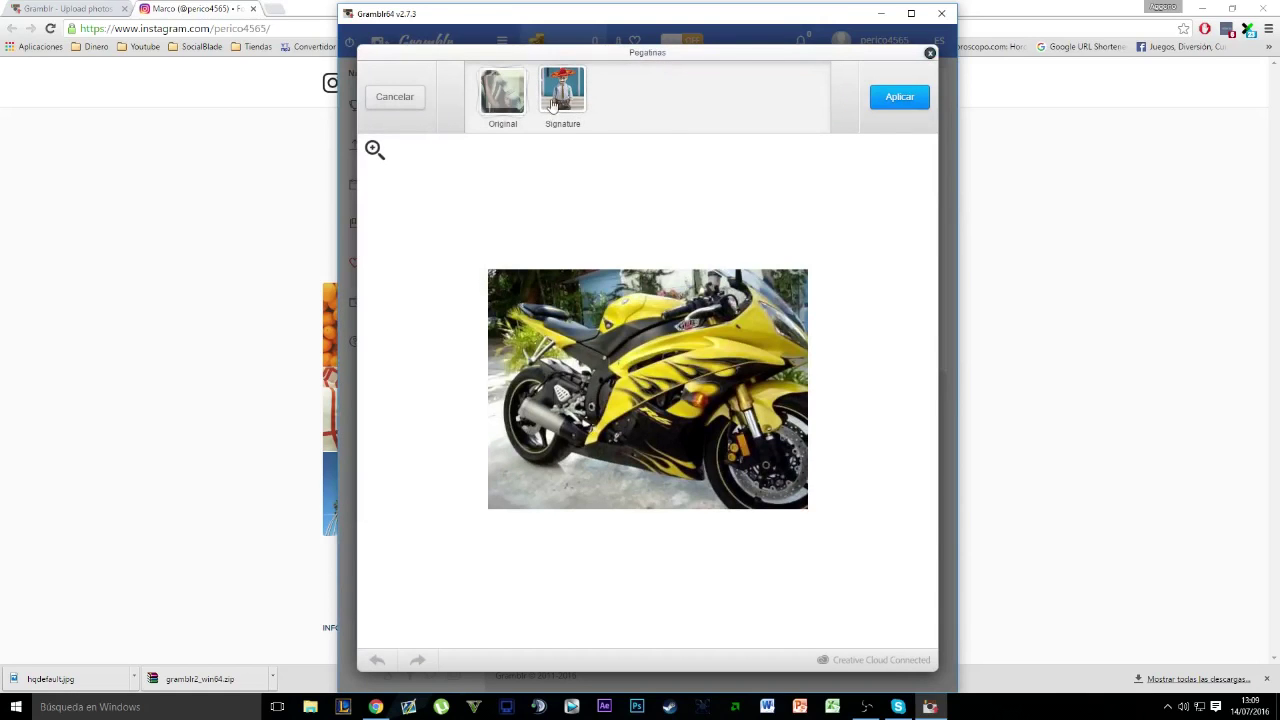
click(502, 94)
click(604, 97)
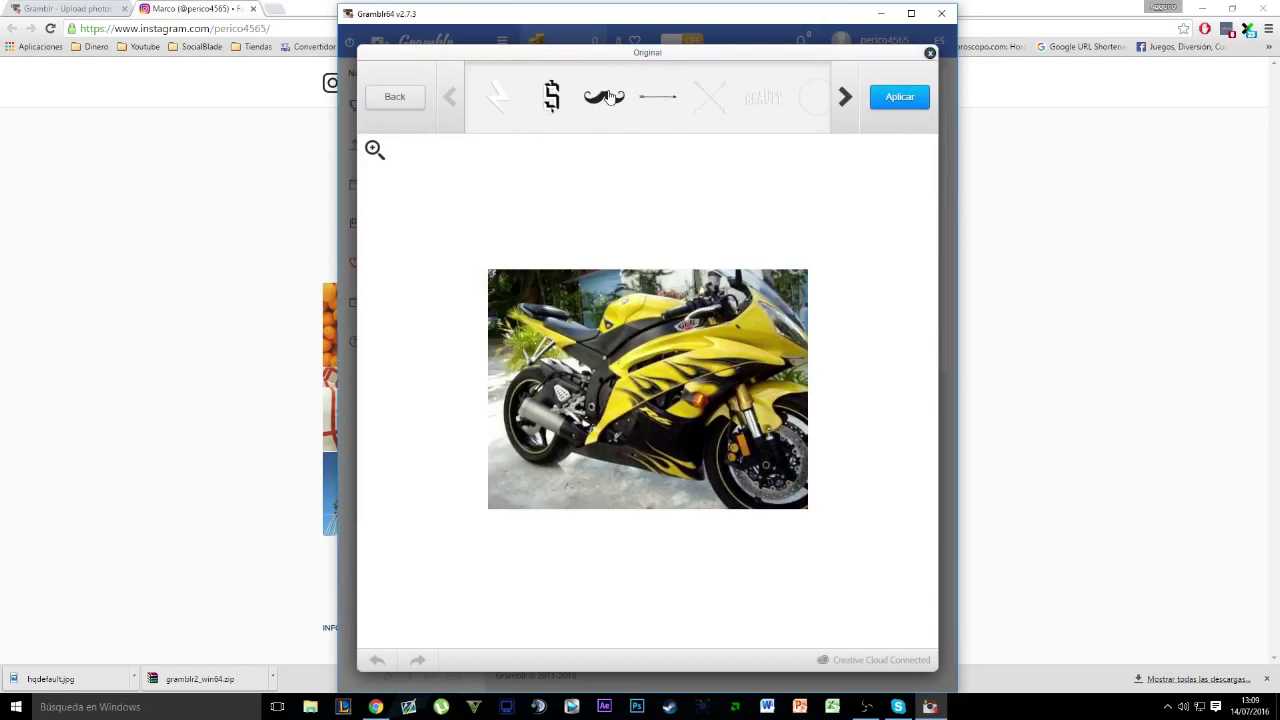
drag(703, 447, 689, 587)
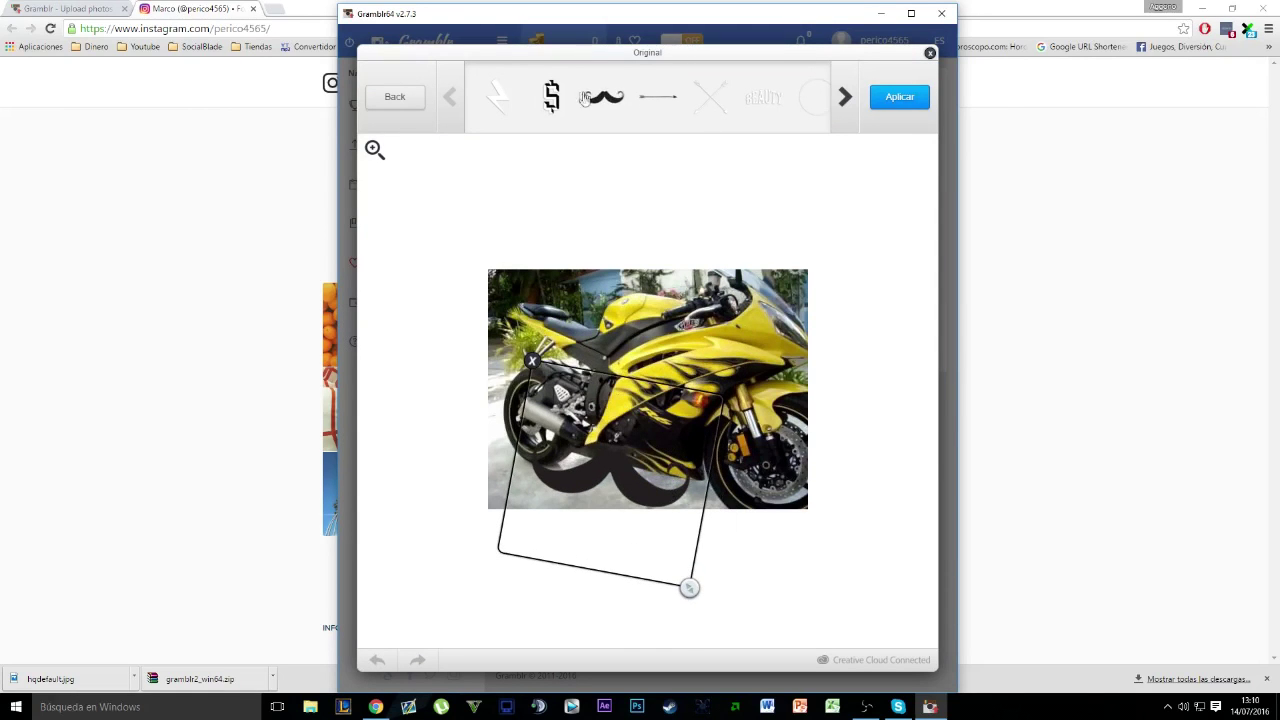
Add the dollar-sign sticker and enlarge it over the middle of the motorcycle.
click(551, 97)
drag(690, 410, 803, 523)
click(838, 236)
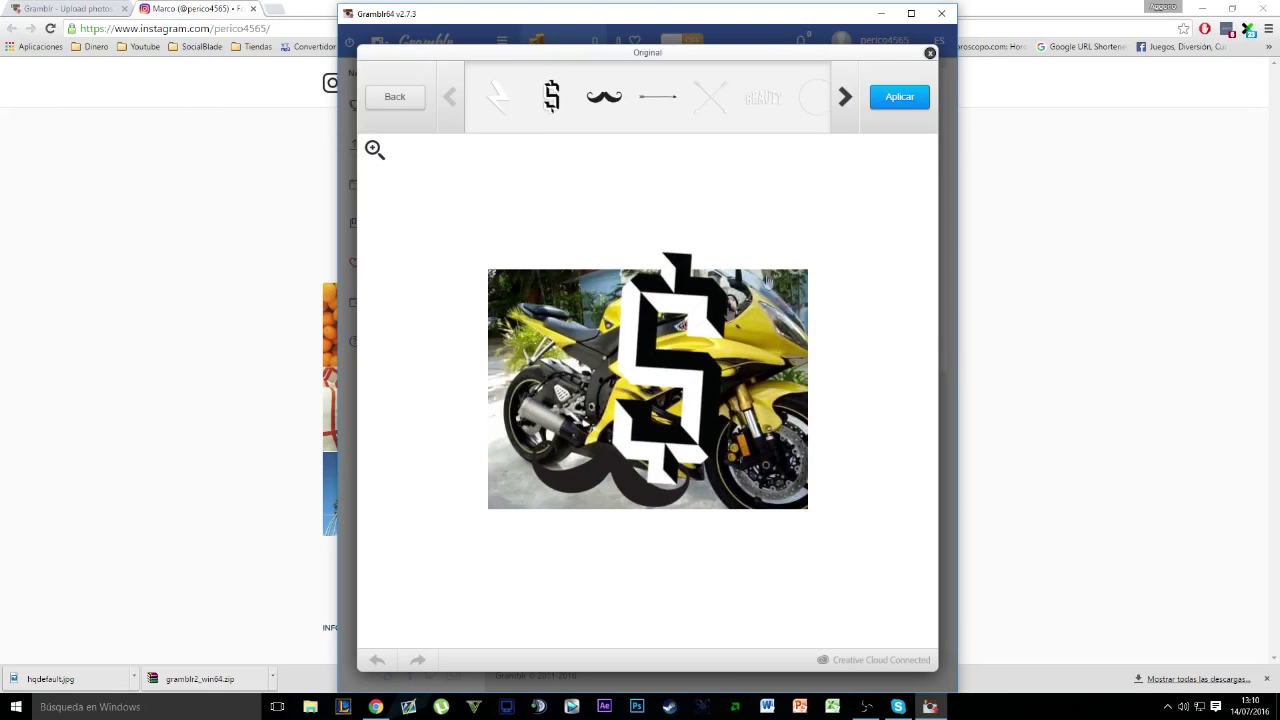
click(726, 355)
Add the crossed-arrows sticker, move and enlarge it over the rear of the motorcycle, and apply the stickers.
click(717, 108)
drag(648, 392, 545, 345)
drag(593, 398, 744, 564)
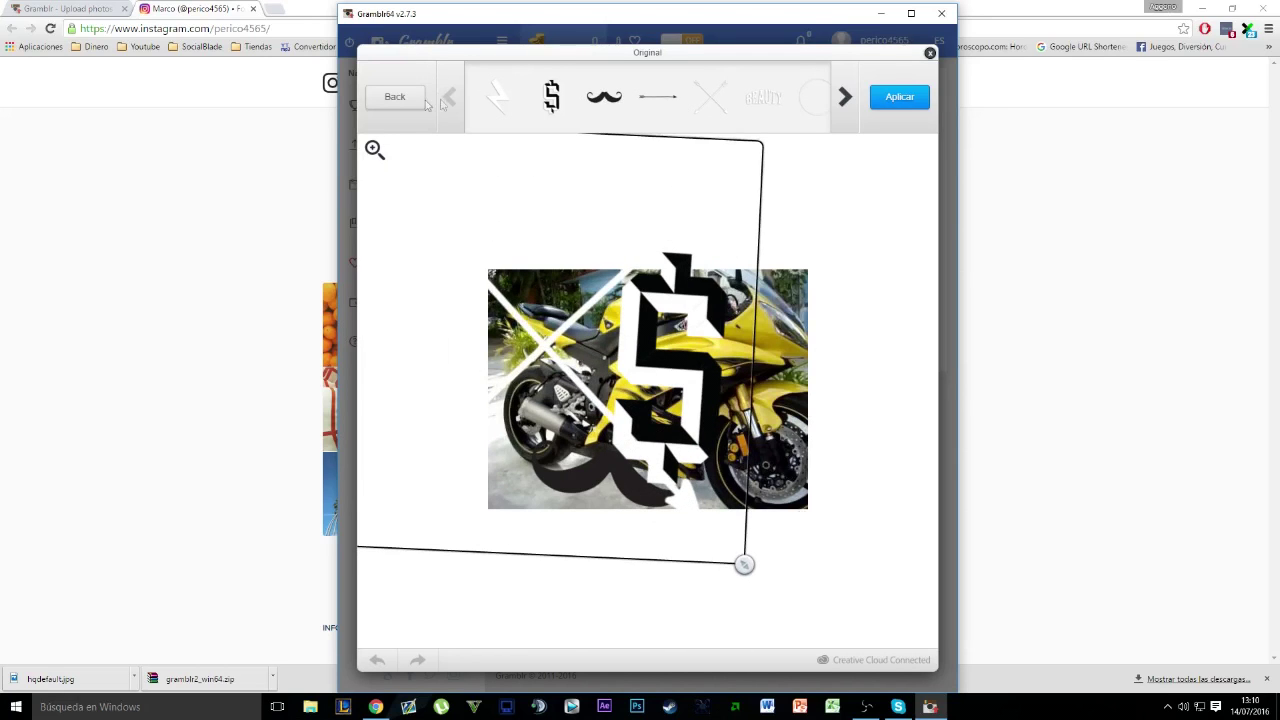
click(910, 100)
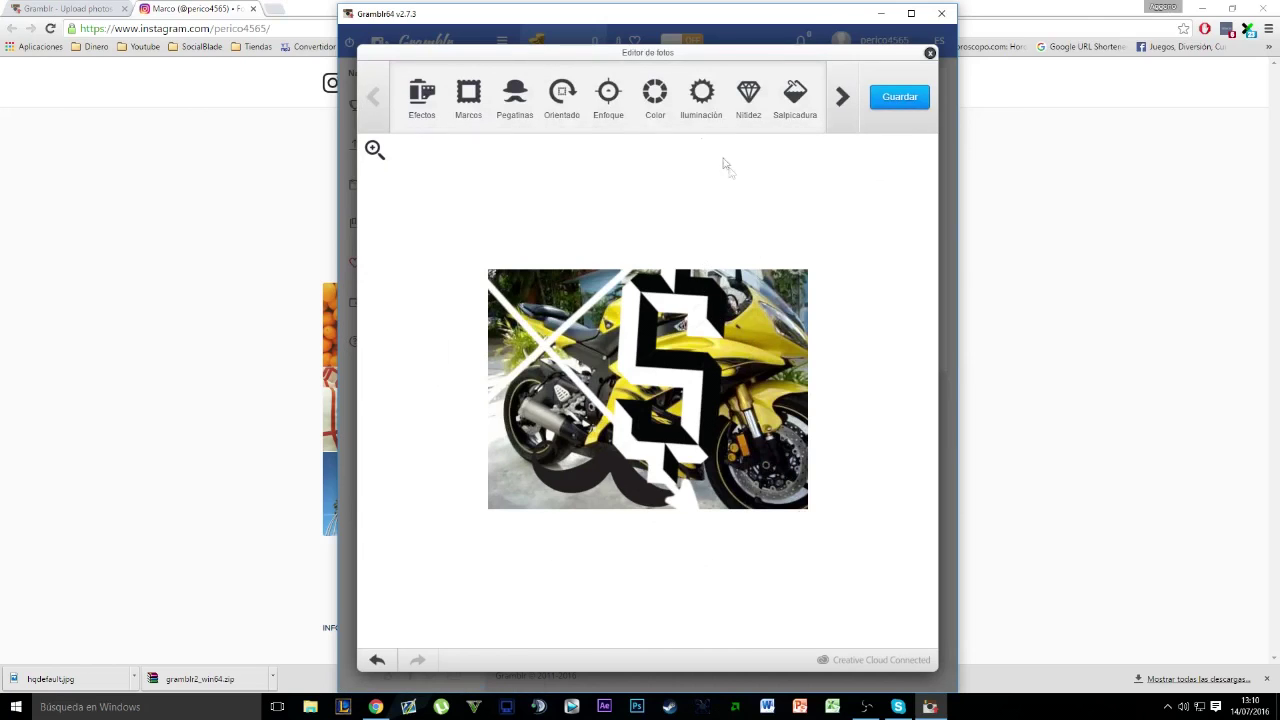
Add the Spirals frame from the Bohemia set around the motorcycle picture and apply it.
click(469, 96)
click(561, 90)
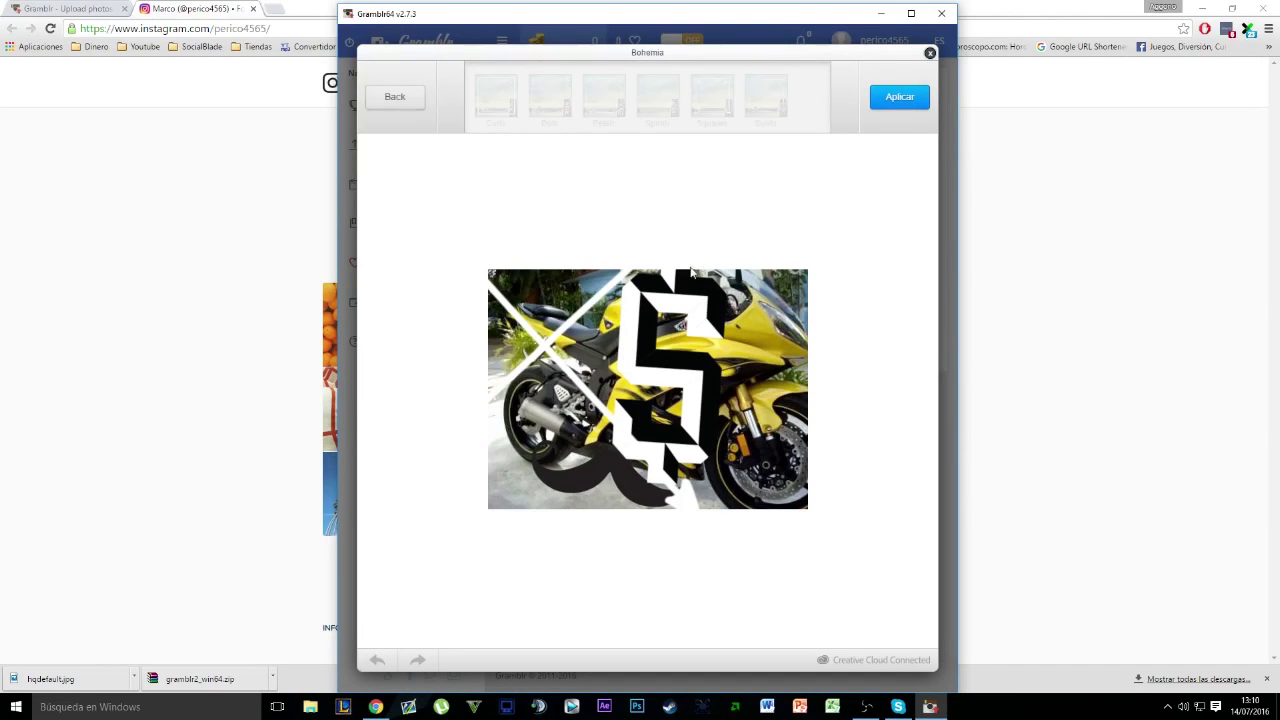
click(655, 112)
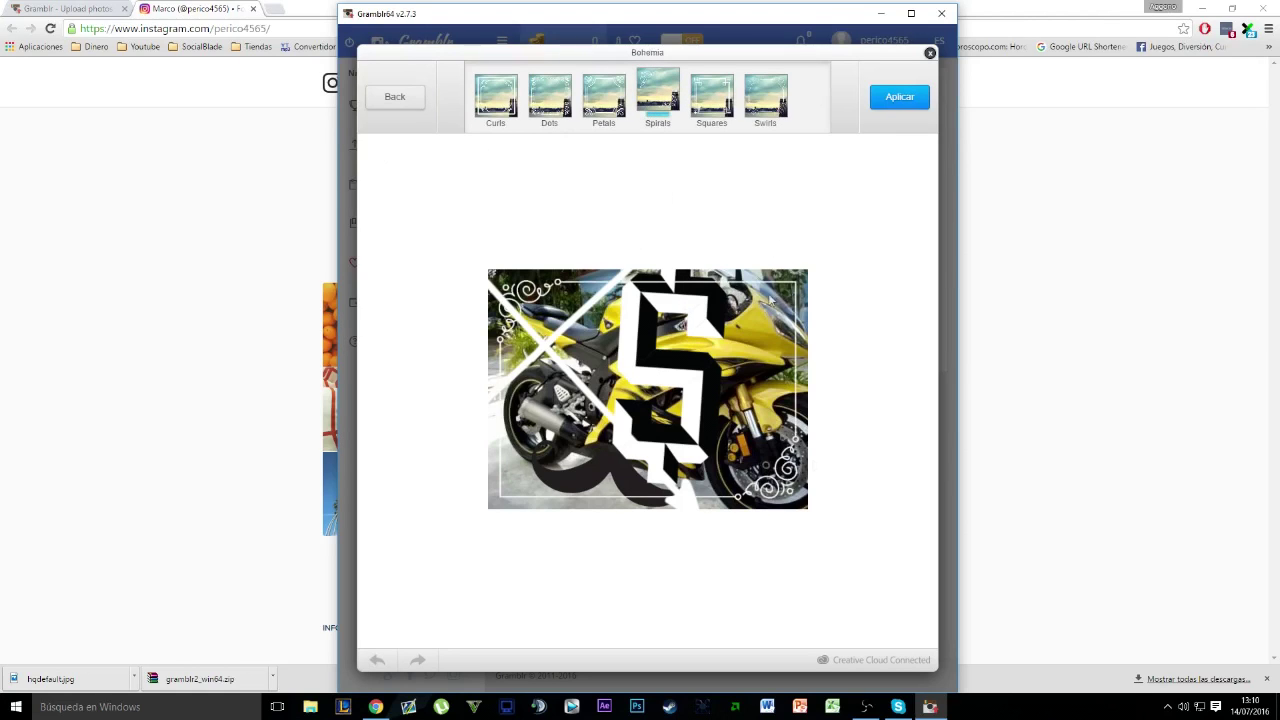
click(899, 100)
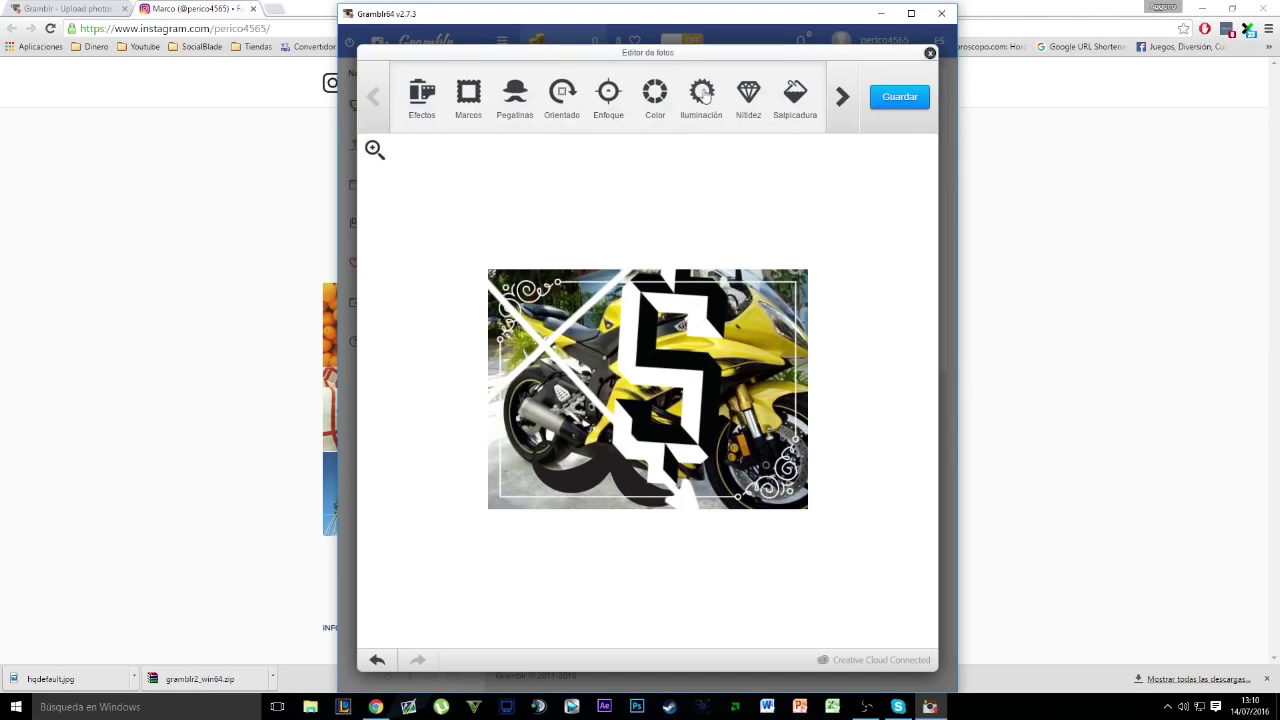
Reduce the picture's sharpness (Nitidez) to nearly the minimum so it blurs, and apply the change.
click(749, 94)
click(528, 103)
click(884, 100)
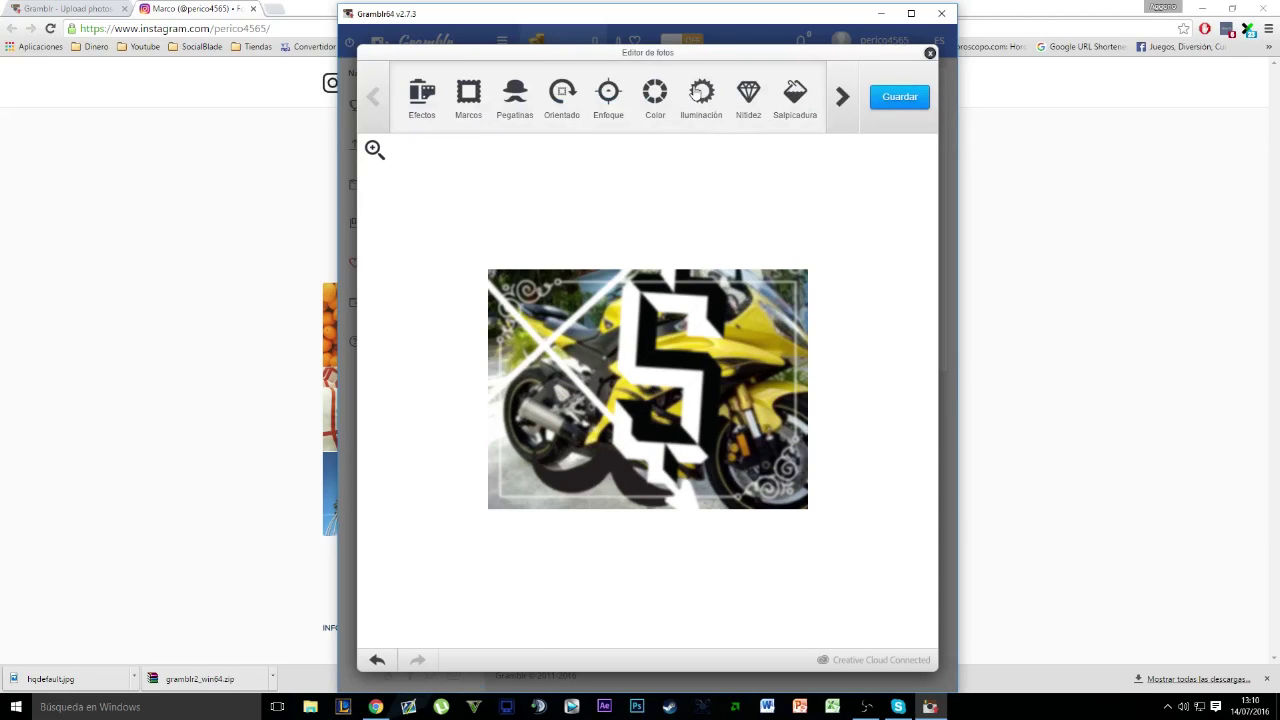
Raise the picture's brightness (Brillo) to the maximum in the lighting settings and apply it.
click(701, 95)
drag(647, 111, 781, 111)
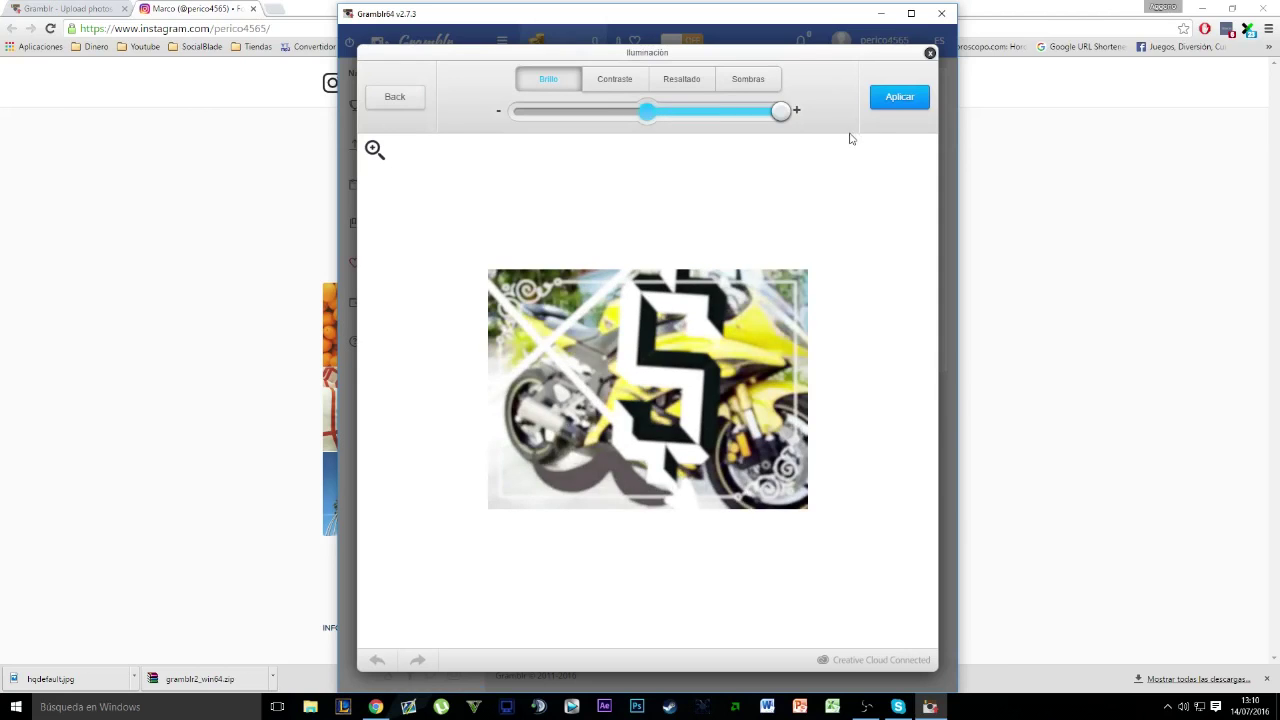
click(899, 97)
Use the color splash with the free color brush to restore color on the front of the motorcycle, and apply it.
click(795, 92)
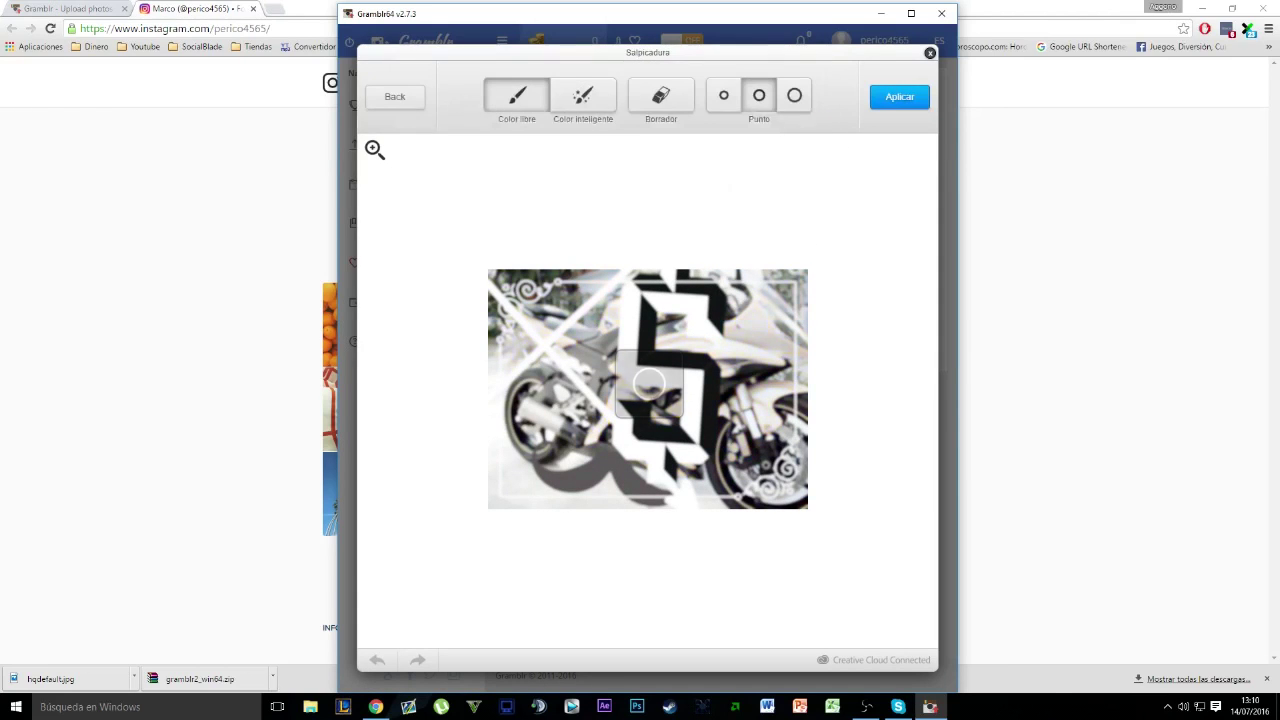
mouse_move(685, 318)
mouse_down()
mouse_move(611, 428)
mouse_move(795, 402)
mouse_up()
click(902, 102)
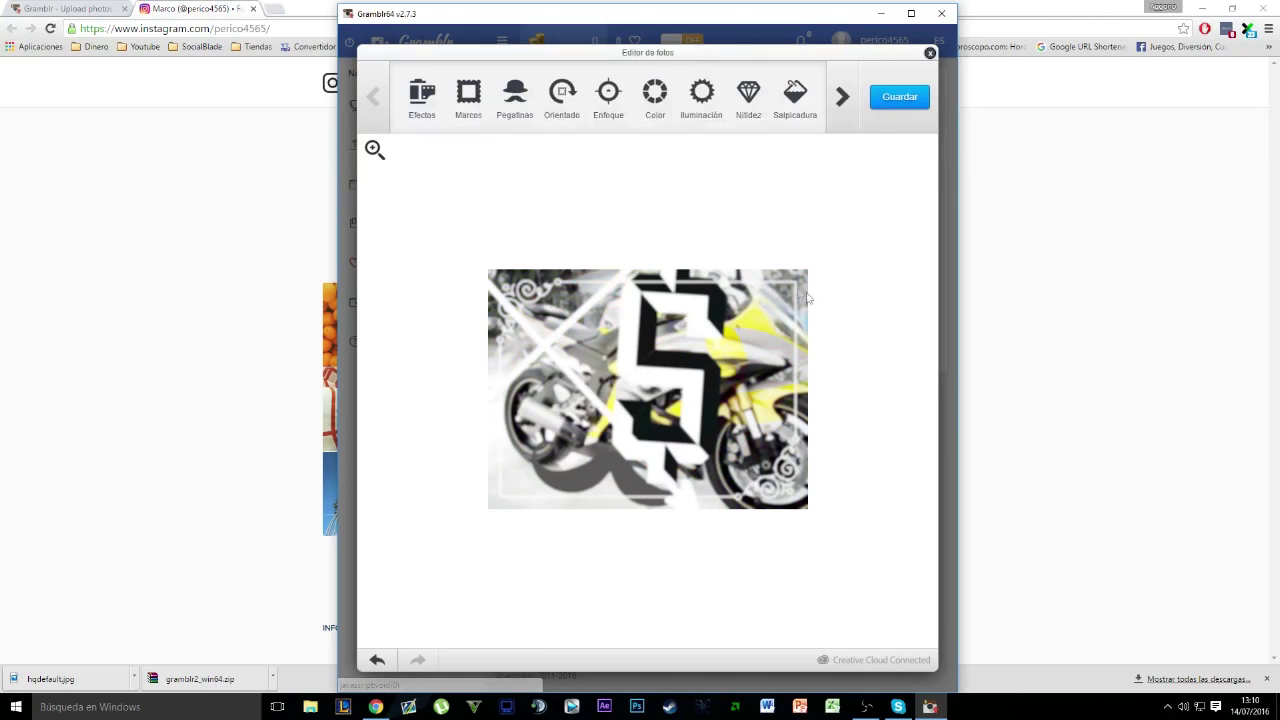
Try several effects from the Signature set on the picture and apply the Sentosa effect.
click(440, 95)
click(510, 95)
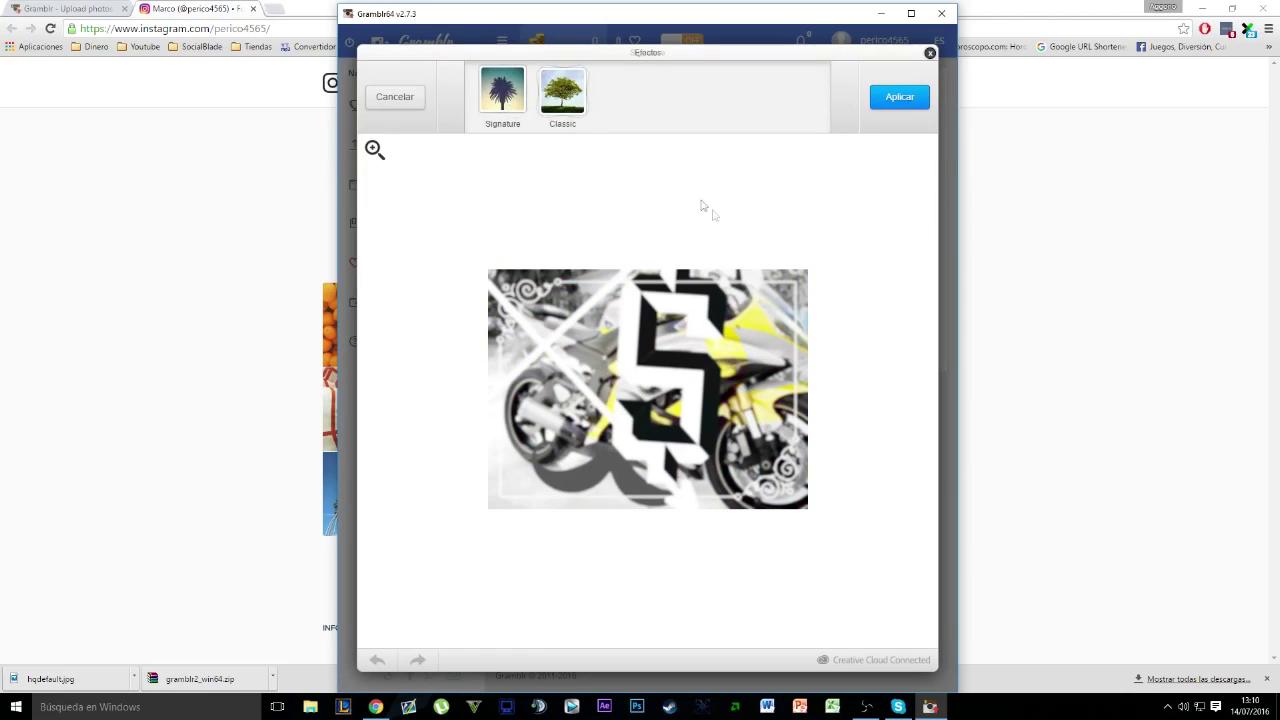
click(620, 96)
click(657, 96)
click(711, 96)
click(765, 94)
click(845, 97)
click(765, 95)
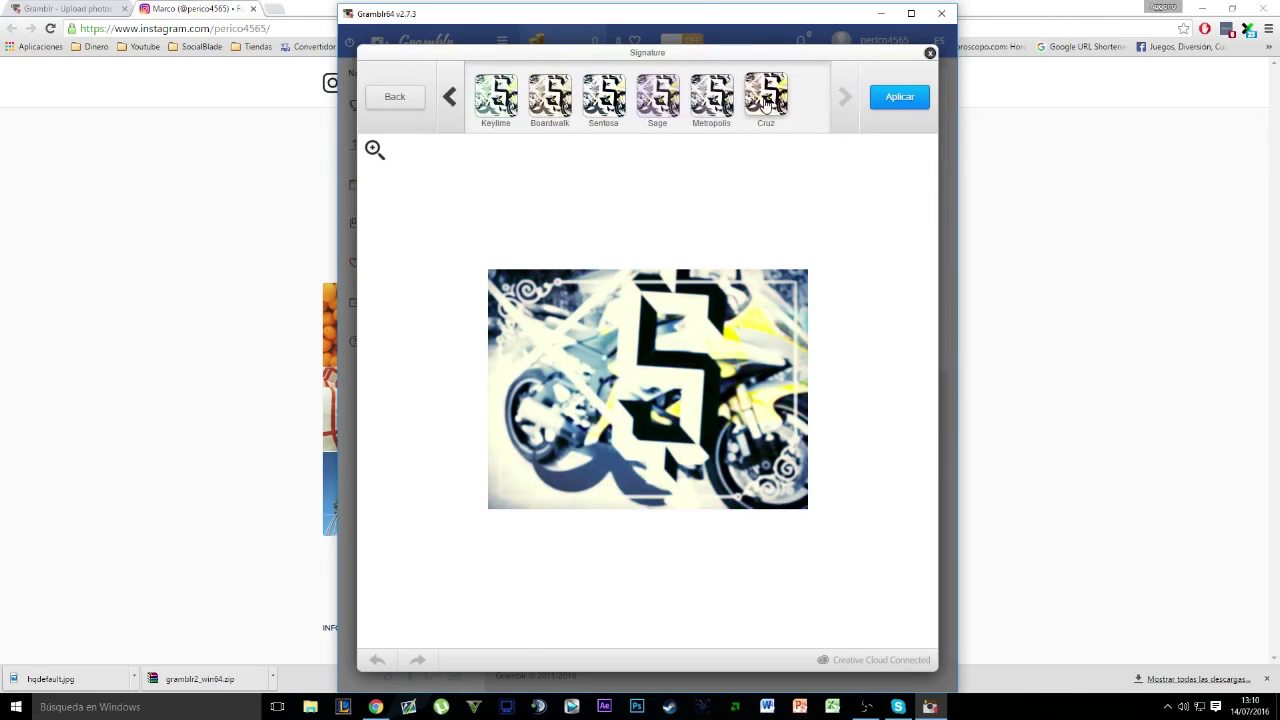
click(711, 100)
click(657, 96)
click(604, 96)
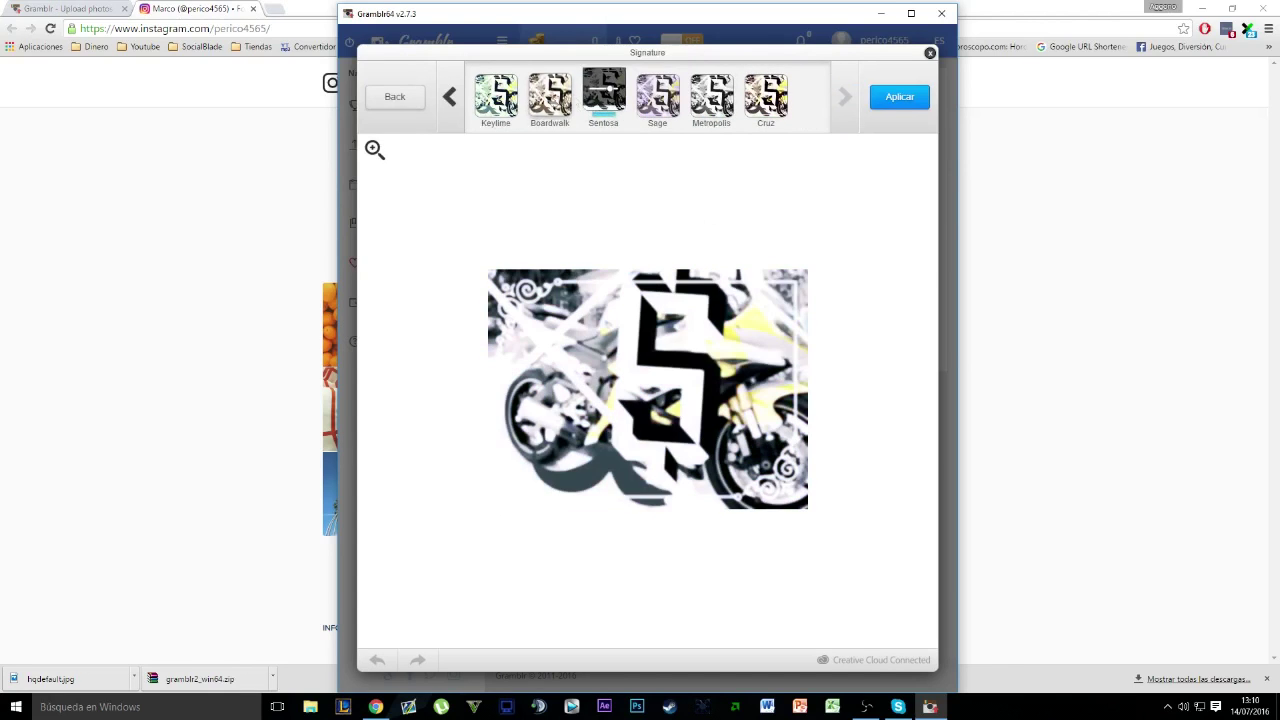
click(899, 96)
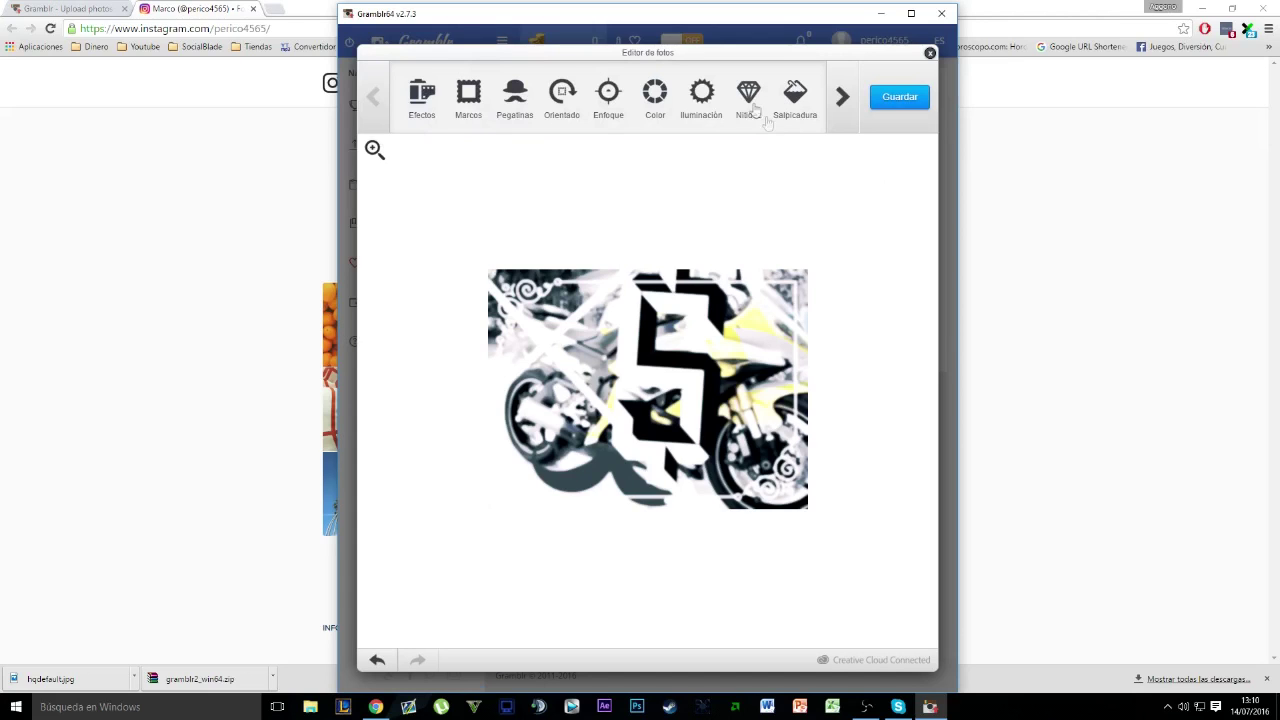
Save the edited photo, continue to the upload details, and enter the caption "Os quiero enseñar mi moto que es muy cara.".
click(896, 99)
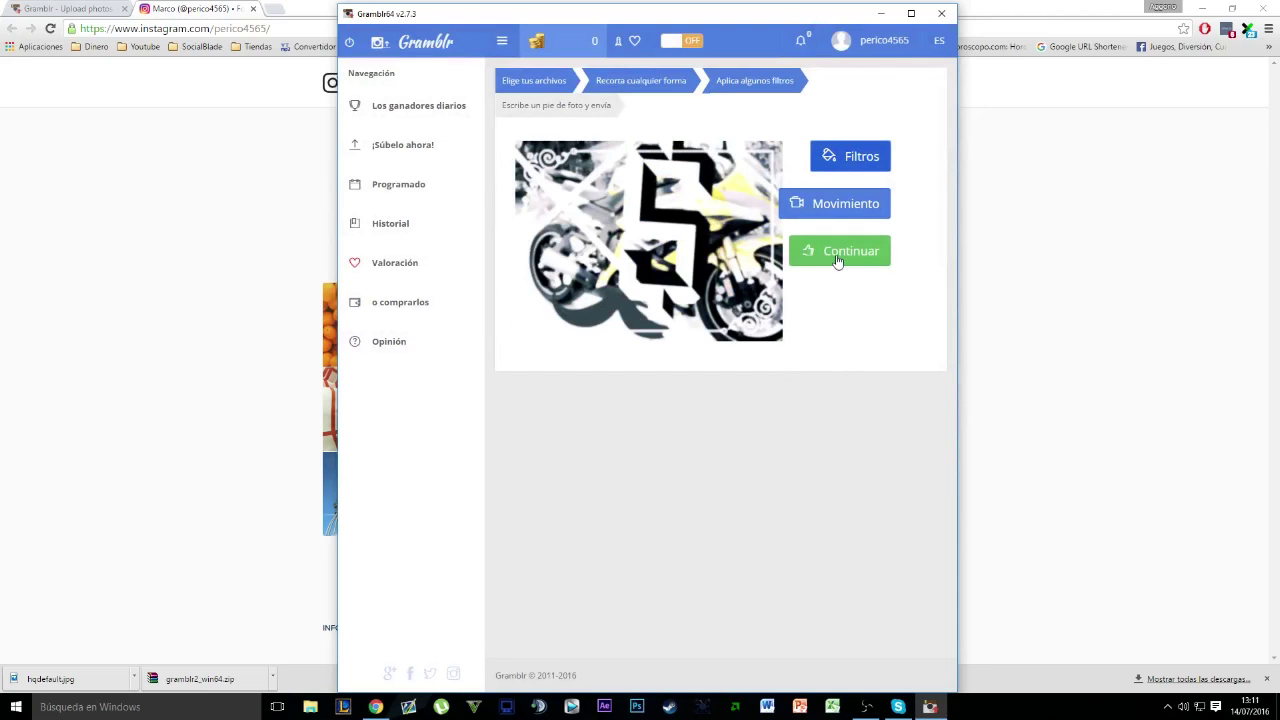
click(838, 252)
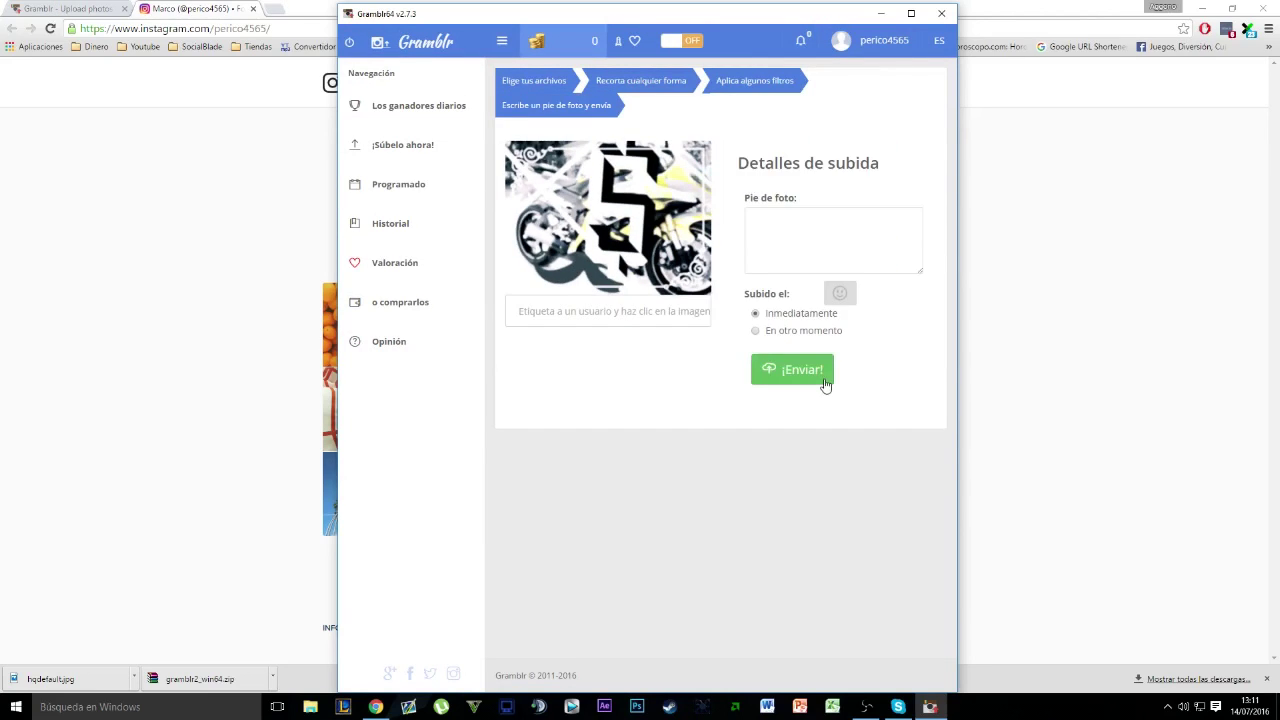
click(838, 226)
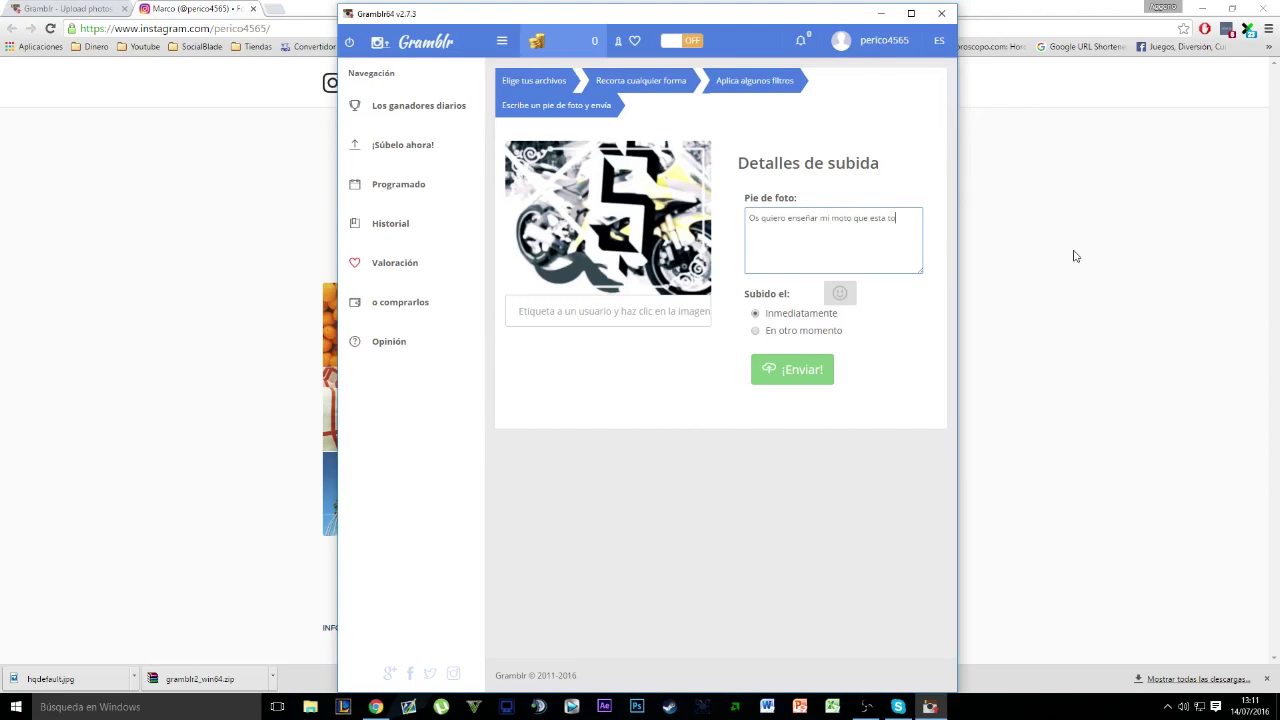
text(apa)
key(BackSpace)
key(BackSpace)
key(BackSpace)
Send the captioned photo to Instagram with the upload time left at Inmediatamente and no user tagged.
click(676, 320)
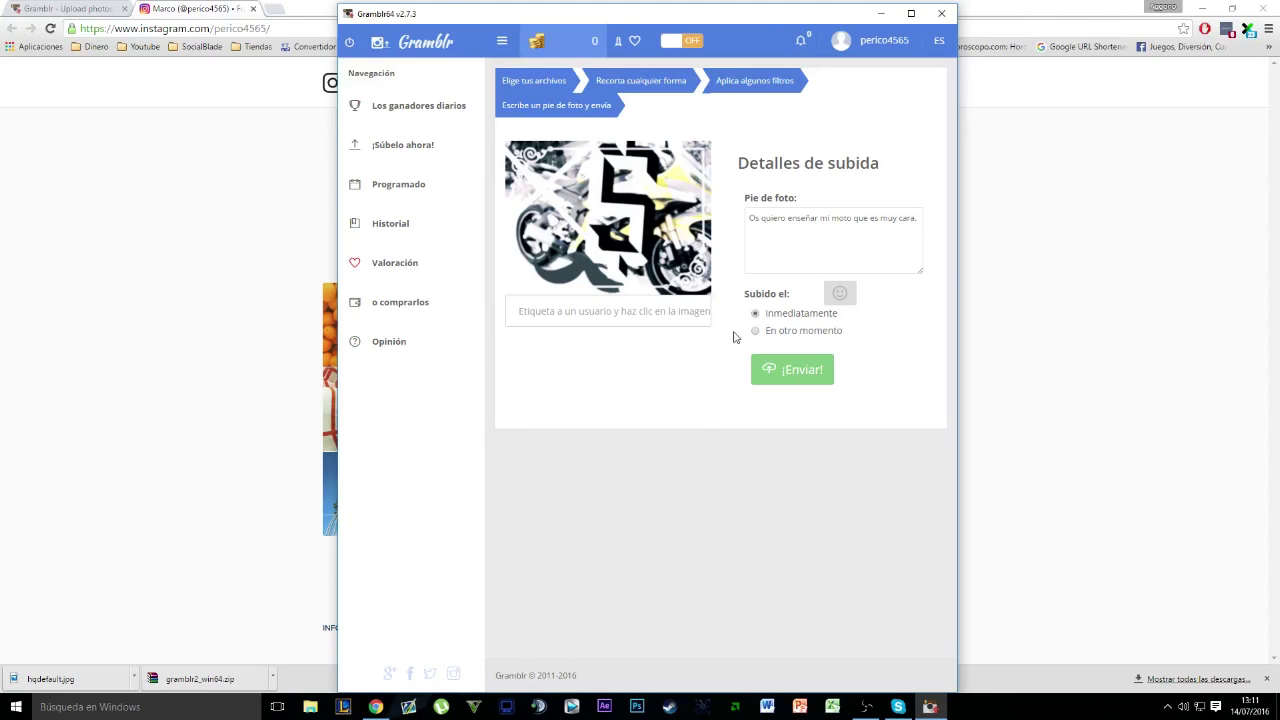
drag(748, 292, 868, 353)
click(912, 386)
click(801, 383)
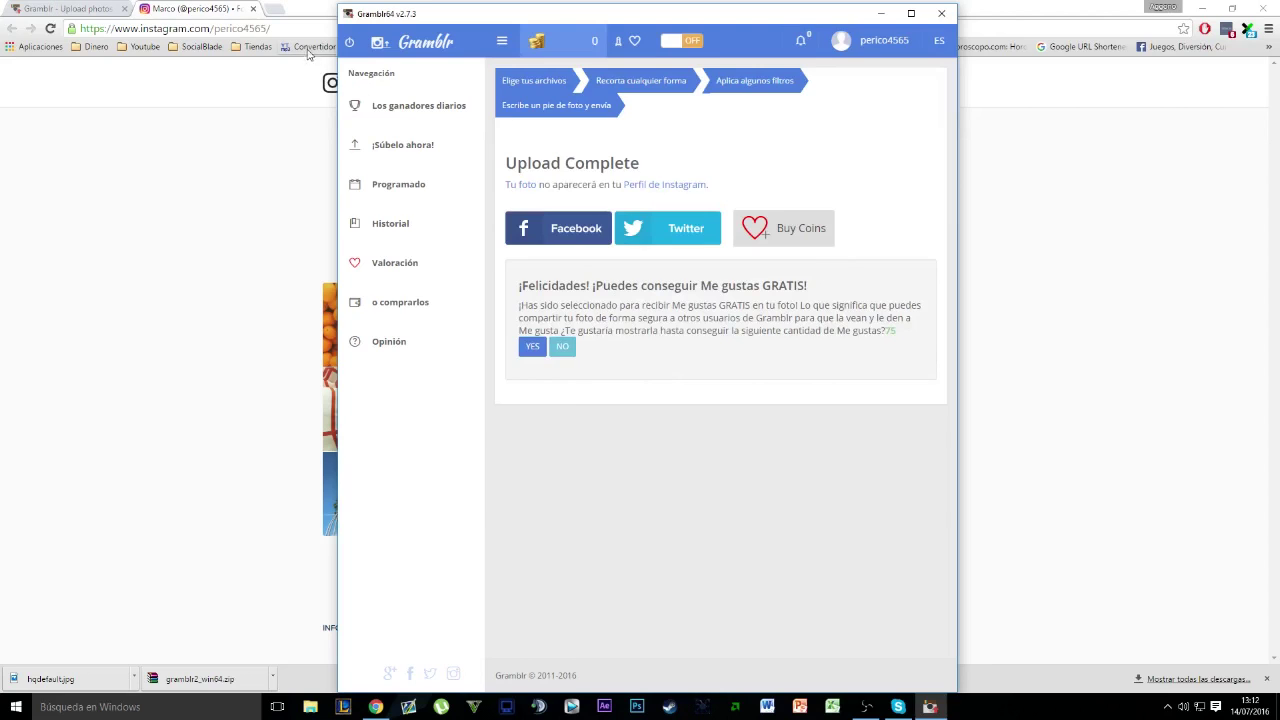
Switch to the Instagram profile in the browser, reload it, check the uploaded post and its caption, and close the post.
click(213, 9)
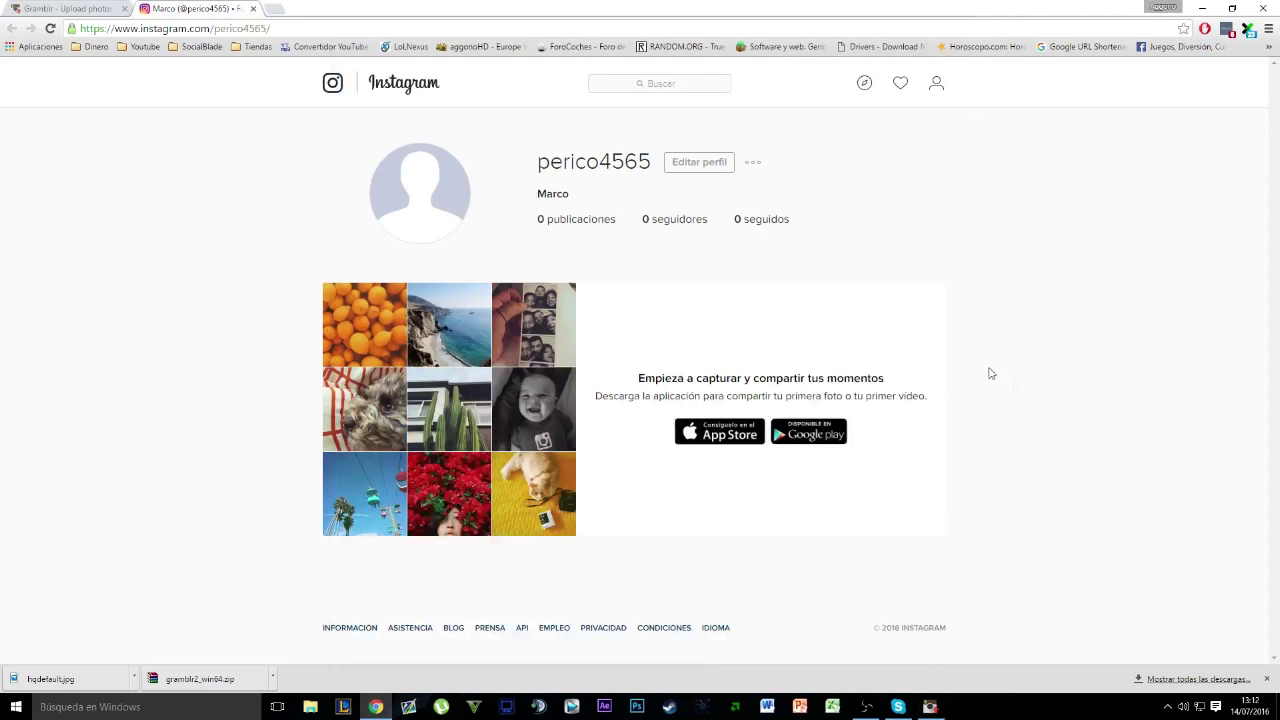
click(50, 28)
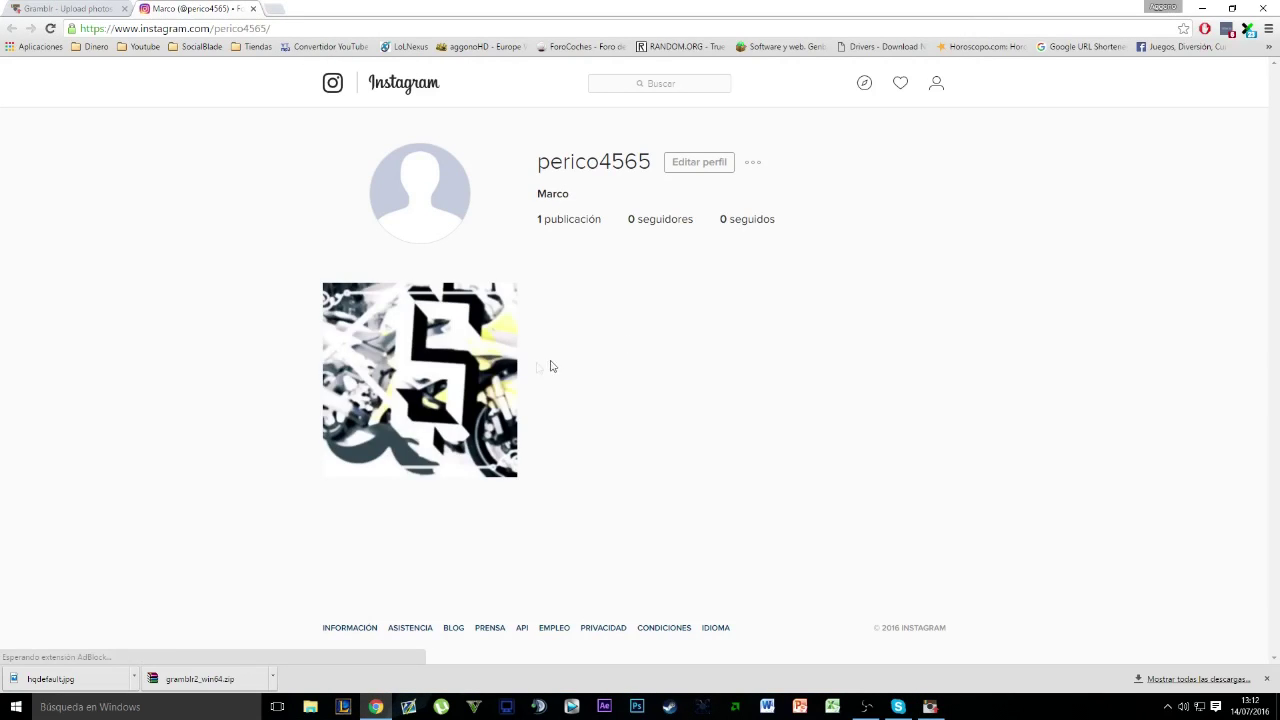
click(466, 325)
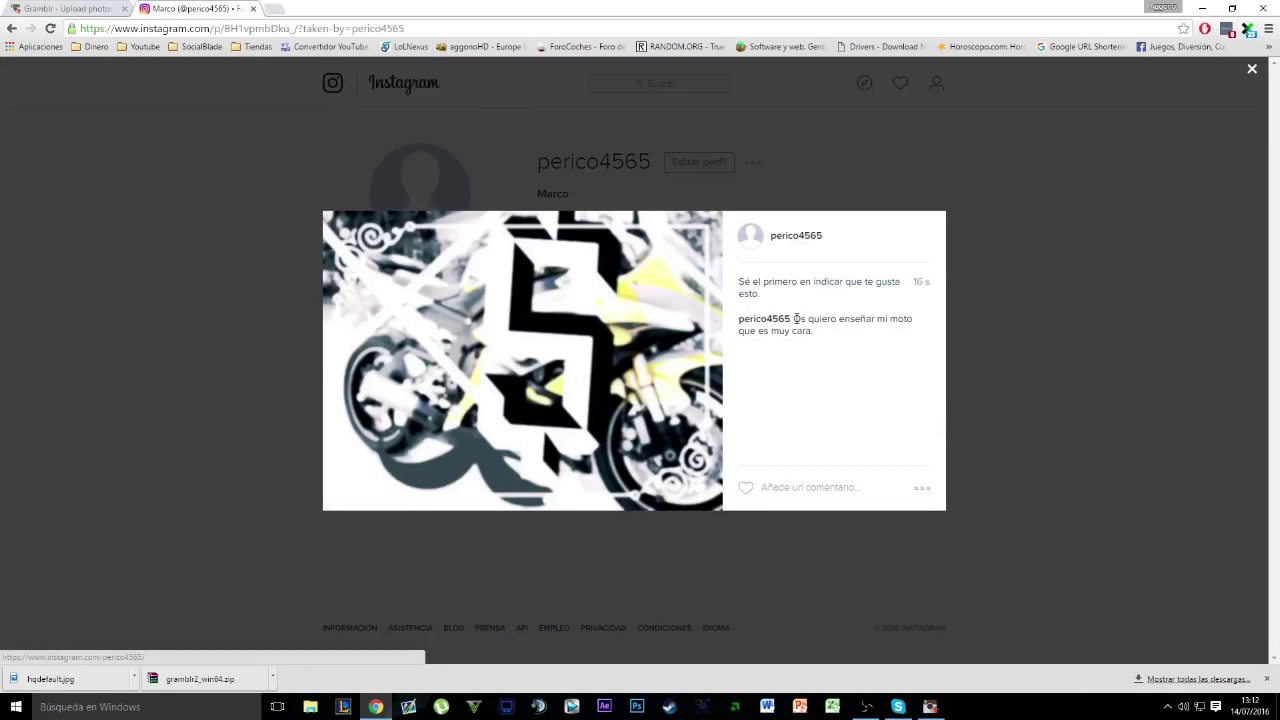
drag(793, 320, 857, 340)
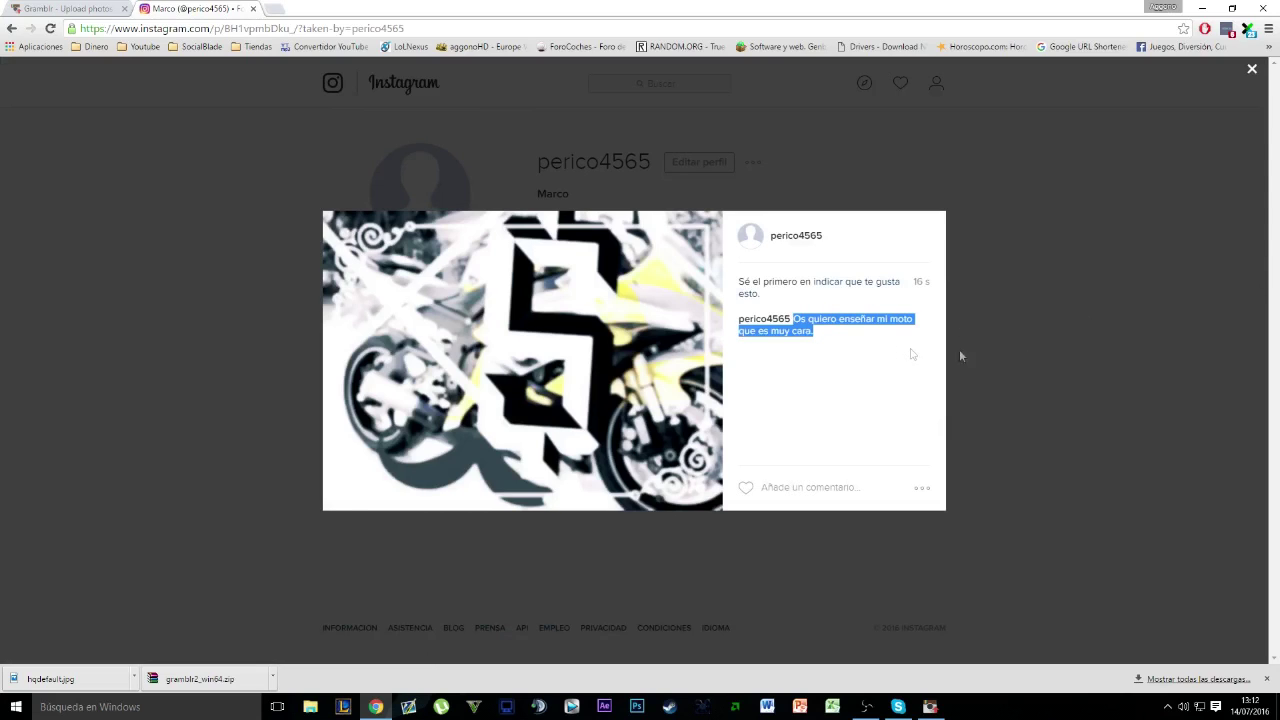
click(773, 398)
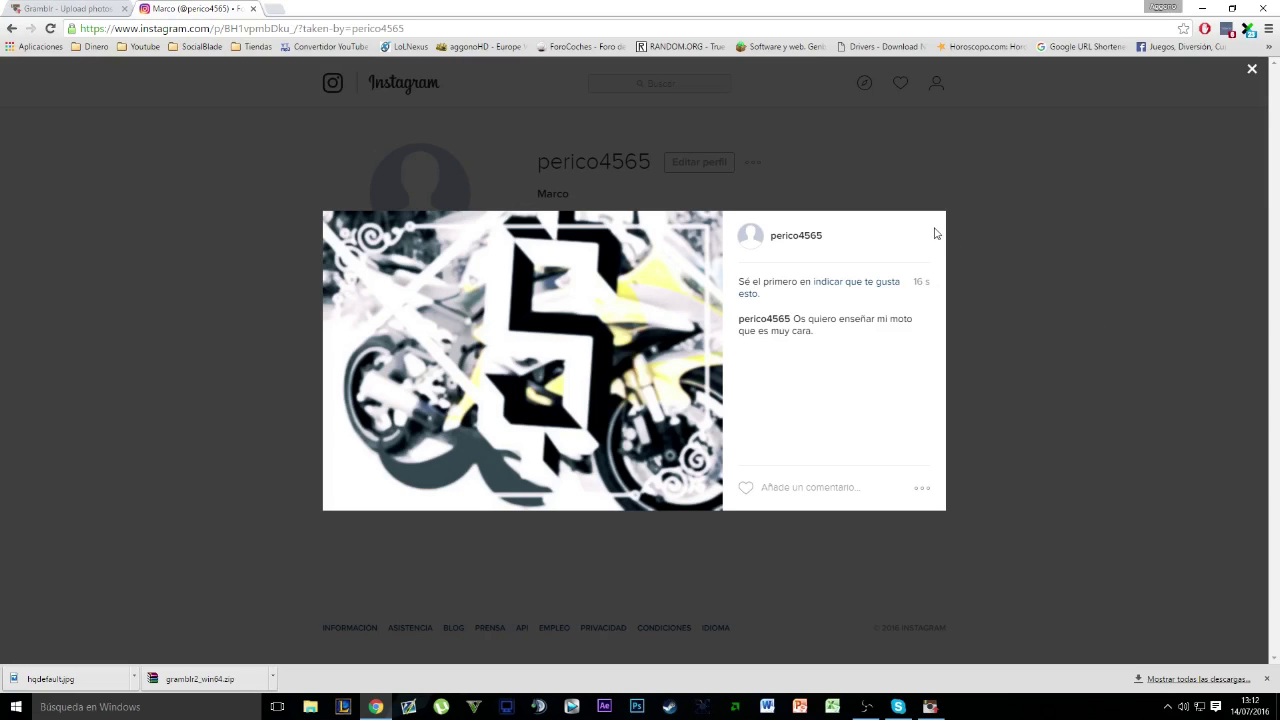
click(1082, 296)
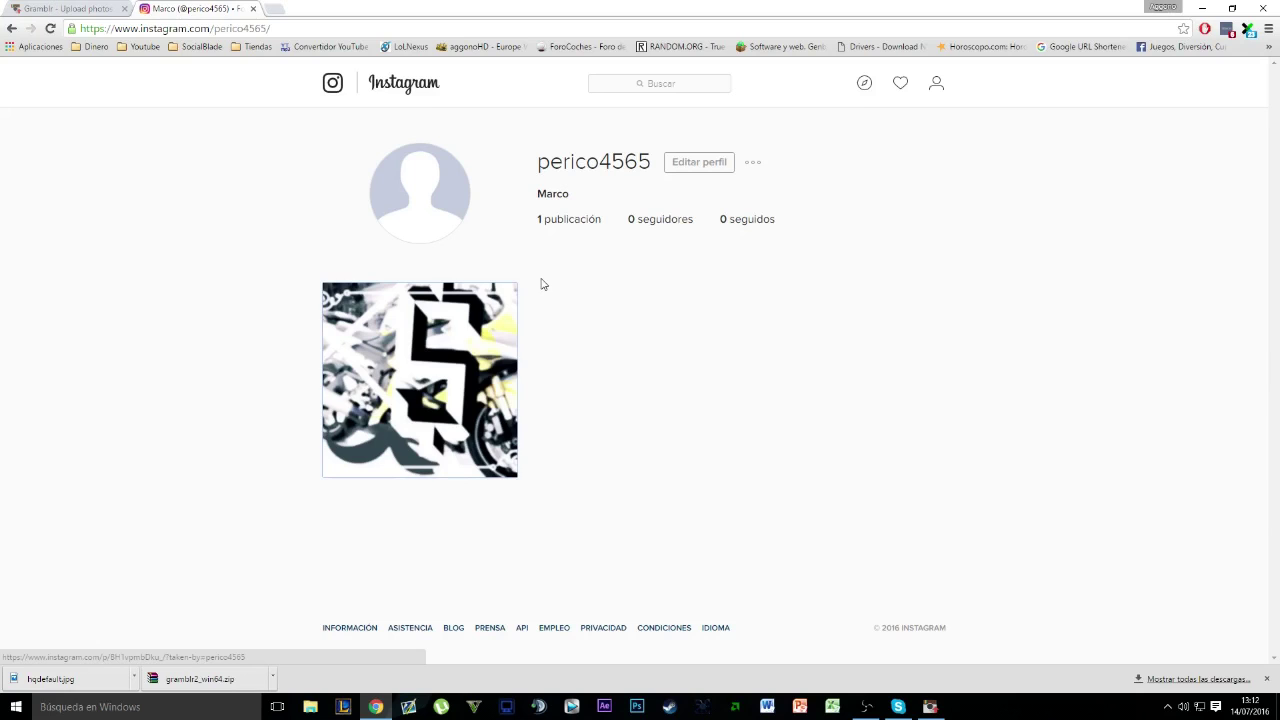
Return to the Gramblr website's download page in the browser.
click(107, 8)
click(214, 8)
click(72, 8)
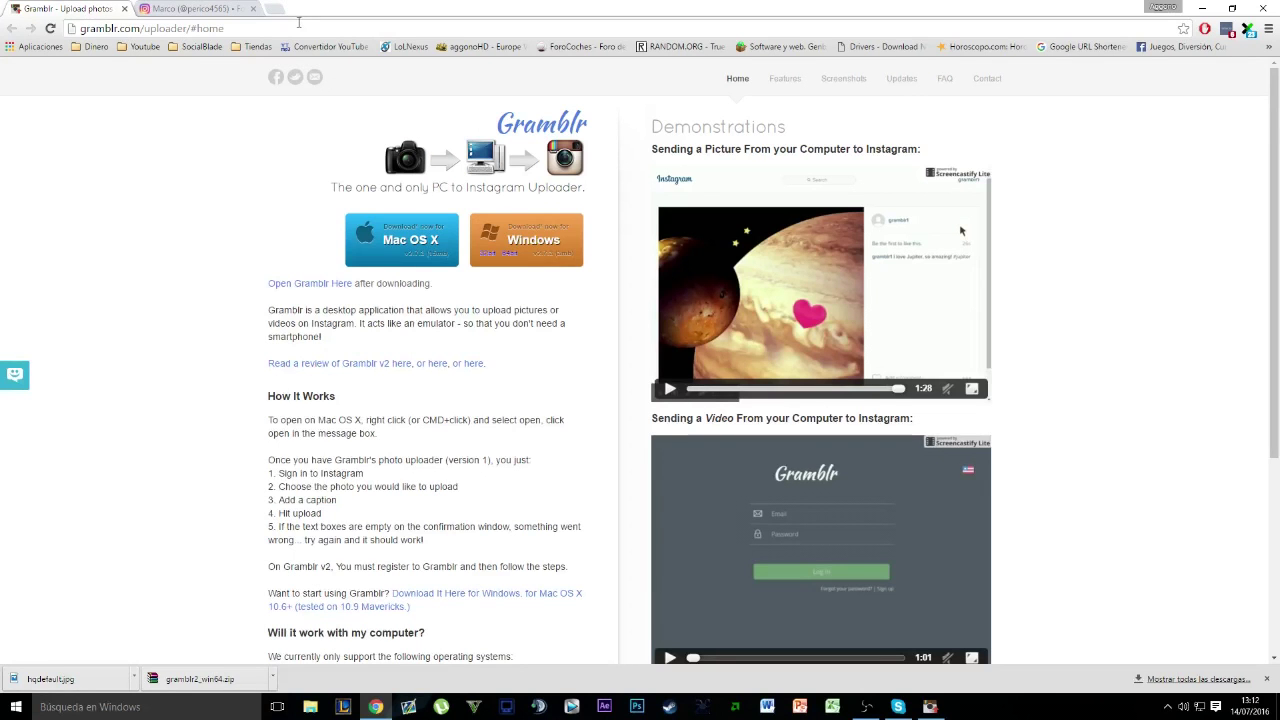